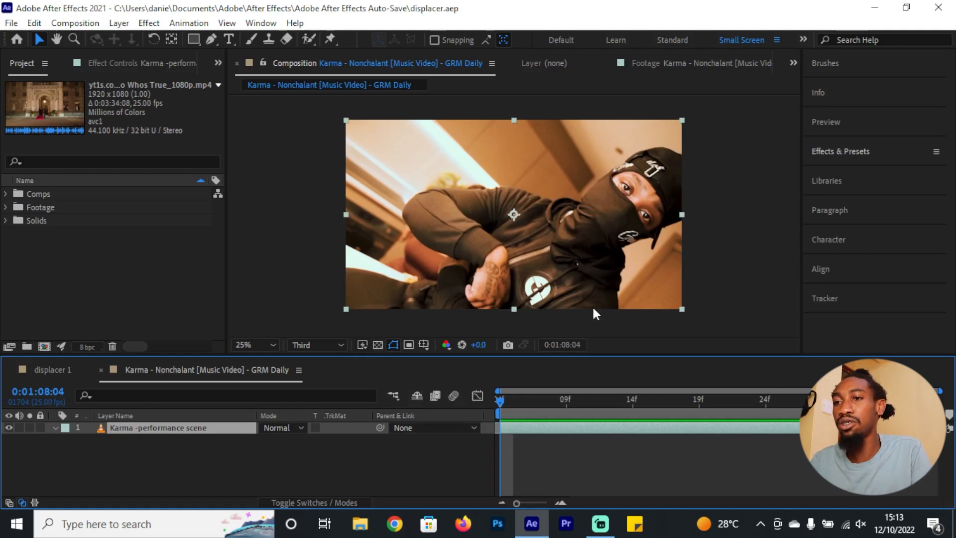
Duplicate the Karma -performance scene layer twice and rename the copies right eye and left eye.
{"action": "key", "text": "ctrl+d"}
{"action": "key", "text": "ctrl+d"}
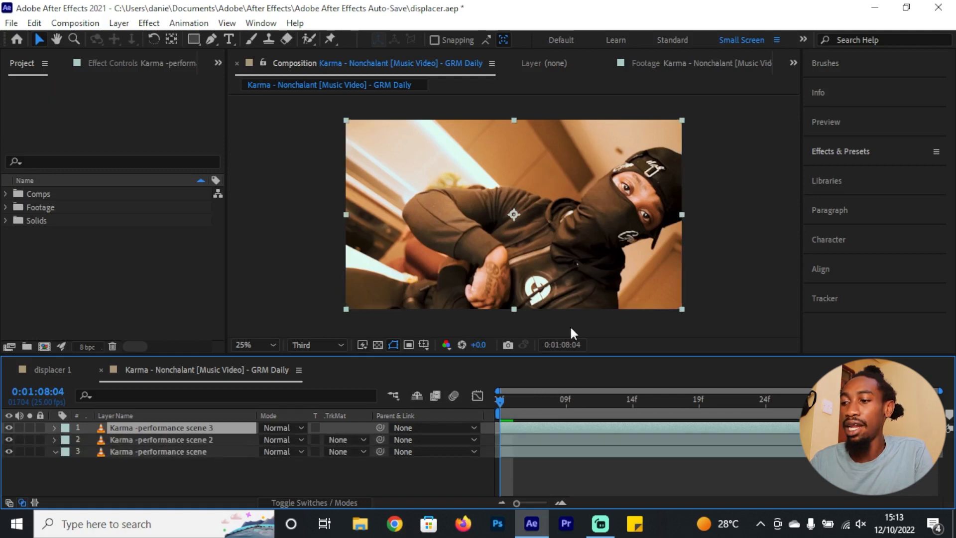
{"action": "left_click", "coordinate": [190, 437]}
{"action": "key", "text": "Return"}
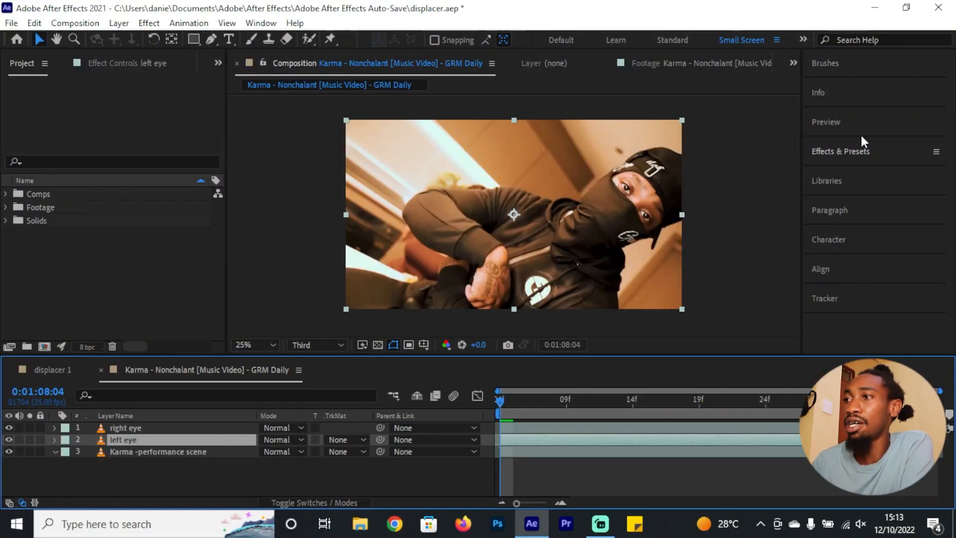
Find the Mocha AE effect by searching for mocha and apply it to the left eye layer.
{"action": "left_click", "coordinate": [864, 148]}
{"action": "left_click", "coordinate": [872, 173]}
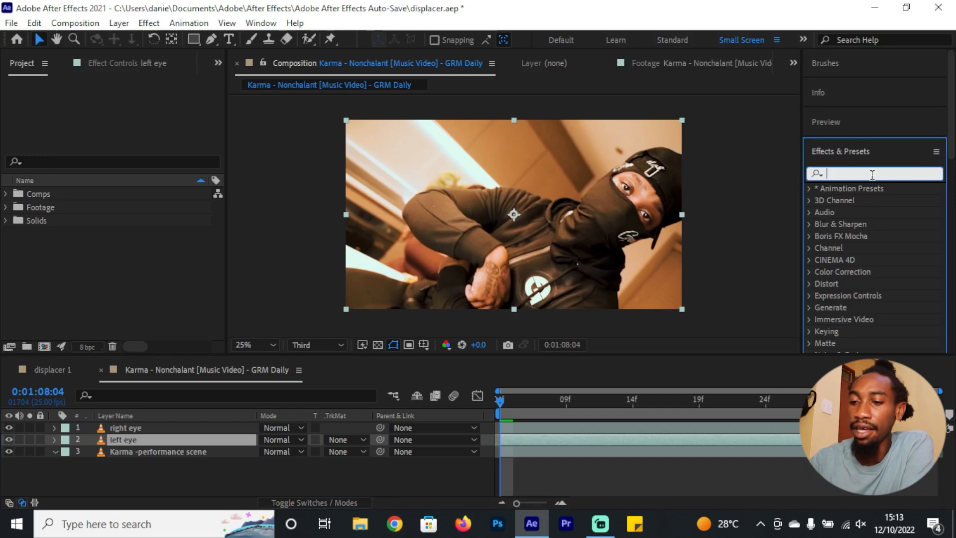
{"action": "type", "text": "mocha"}
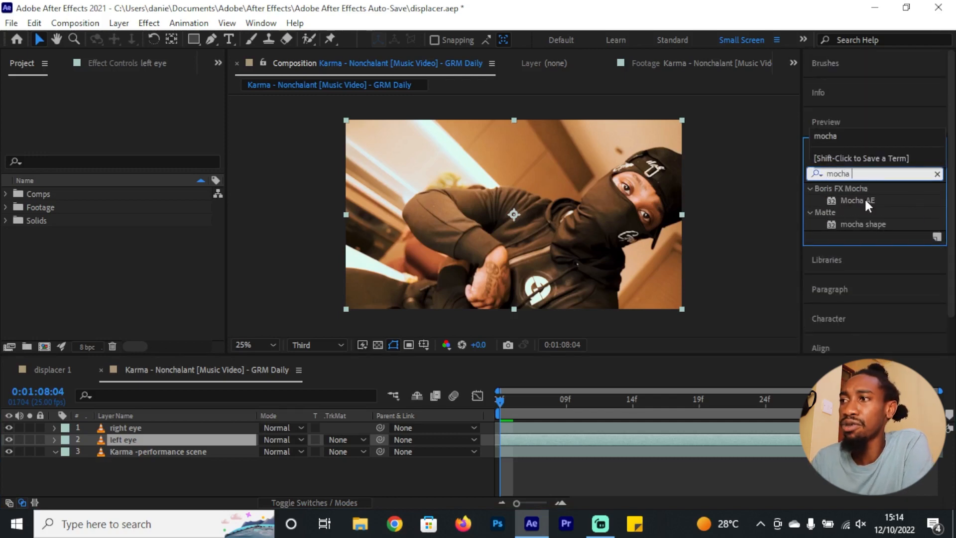
{"action": "left_click_drag", "start_coordinate": [875, 201], "coordinate": [202, 440]}
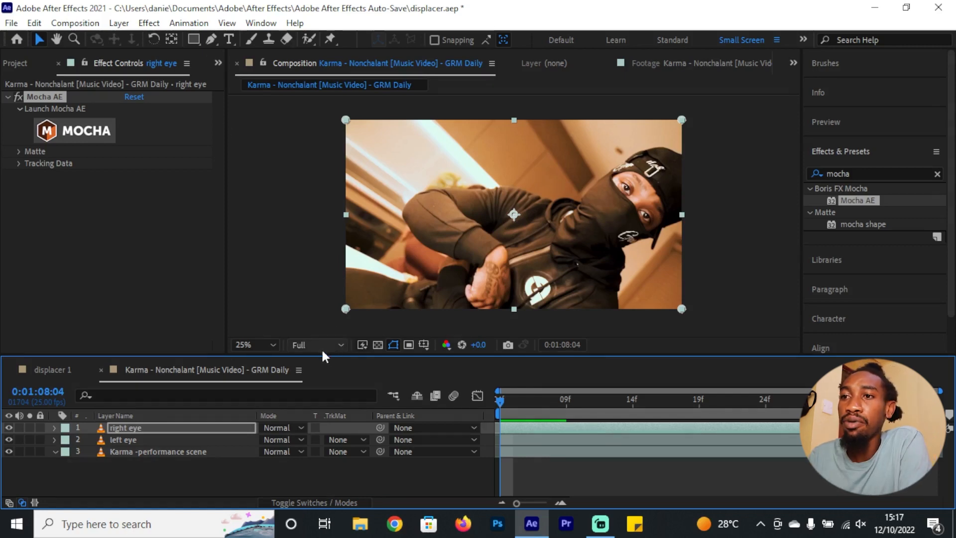
Launch Mocha AE from the effect on the right eye layer.
{"action": "left_click", "coordinate": [320, 348]}
{"action": "left_click", "coordinate": [214, 341]}
{"action": "left_click", "coordinate": [190, 427]}
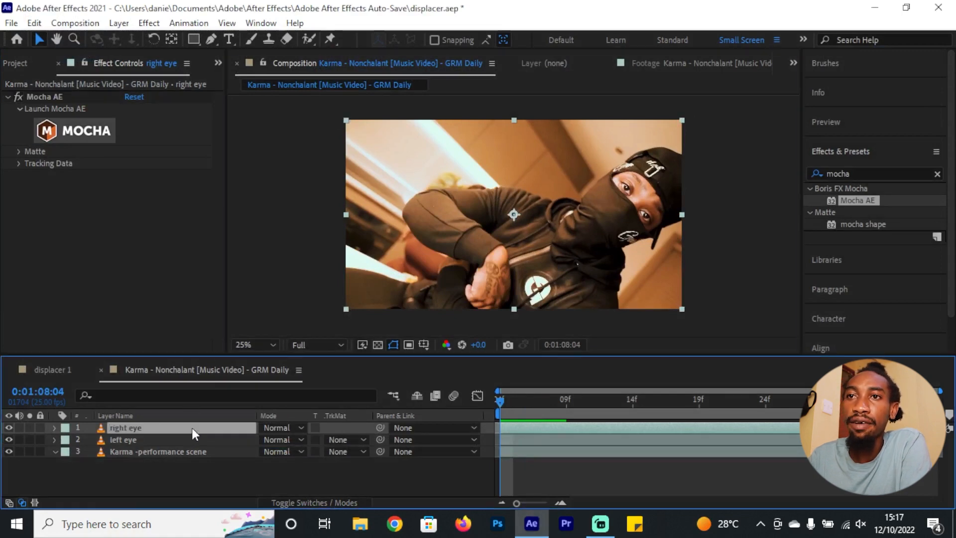
{"action": "left_click", "coordinate": [82, 132]}
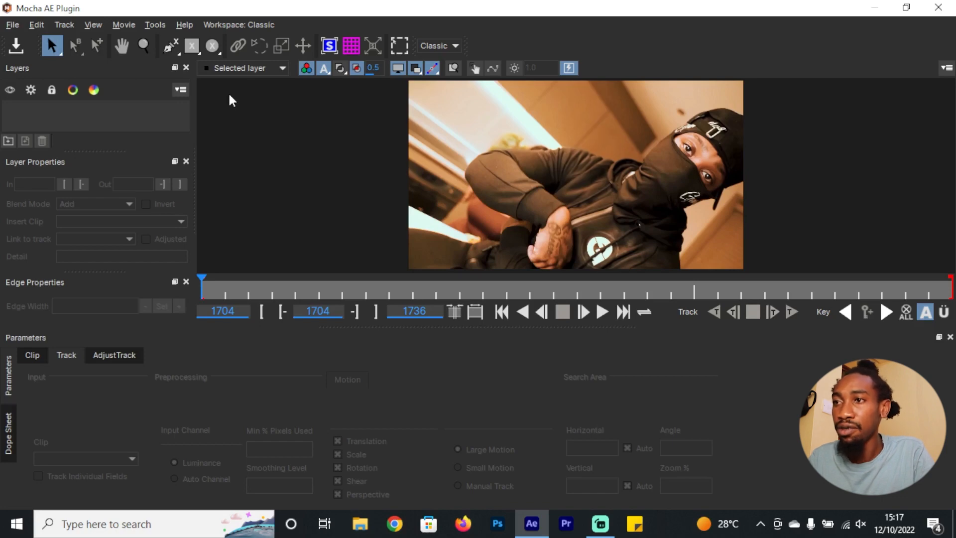
Draw a closed X-Spline tightly around the performer's lower eye in the frame, following both eyelids, at frame 1704.
{"action": "key", "text": "z"}
{"action": "left_click_drag", "start_coordinate": [565, 196], "coordinate": [696, 114]}
{"action": "key", "text": "x"}
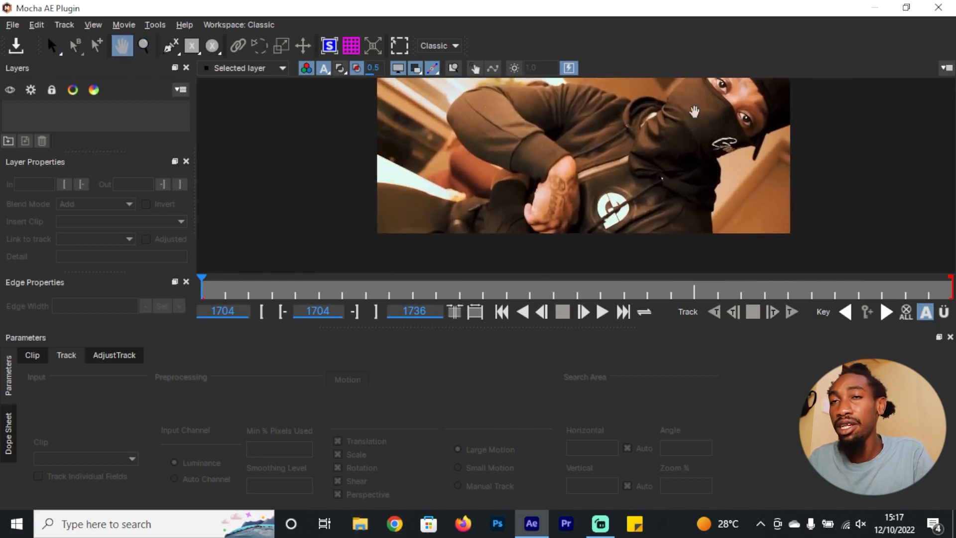
{"action": "left_click_drag", "start_coordinate": [707, 115], "coordinate": [648, 163]}
{"action": "key", "text": "z"}
{"action": "left_click_drag", "start_coordinate": [668, 204], "coordinate": [675, 170]}
{"action": "key", "text": "x"}
{"action": "left_click_drag", "start_coordinate": [615, 181], "coordinate": [577, 84]}
{"action": "left_click_drag", "start_coordinate": [665, 220], "coordinate": [633, 203]}
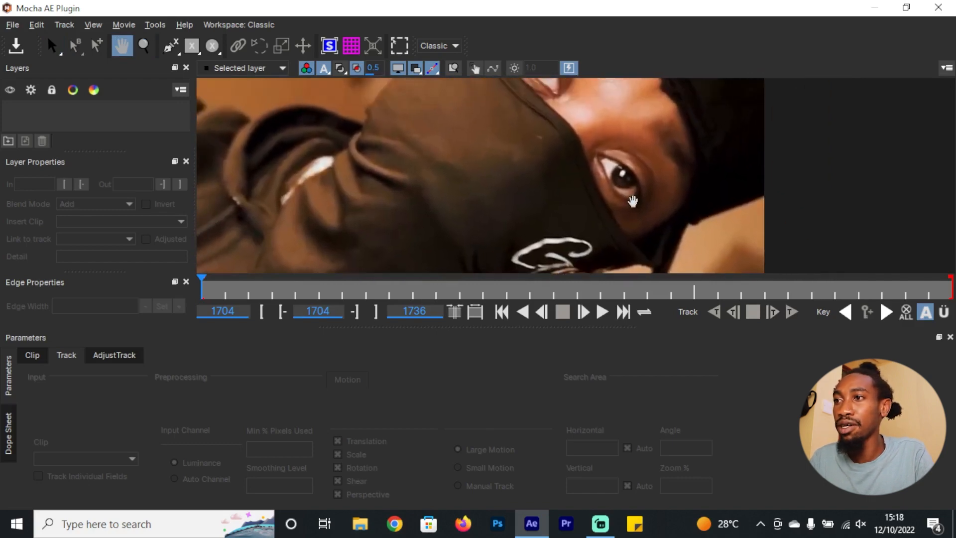
{"action": "key", "text": "q"}
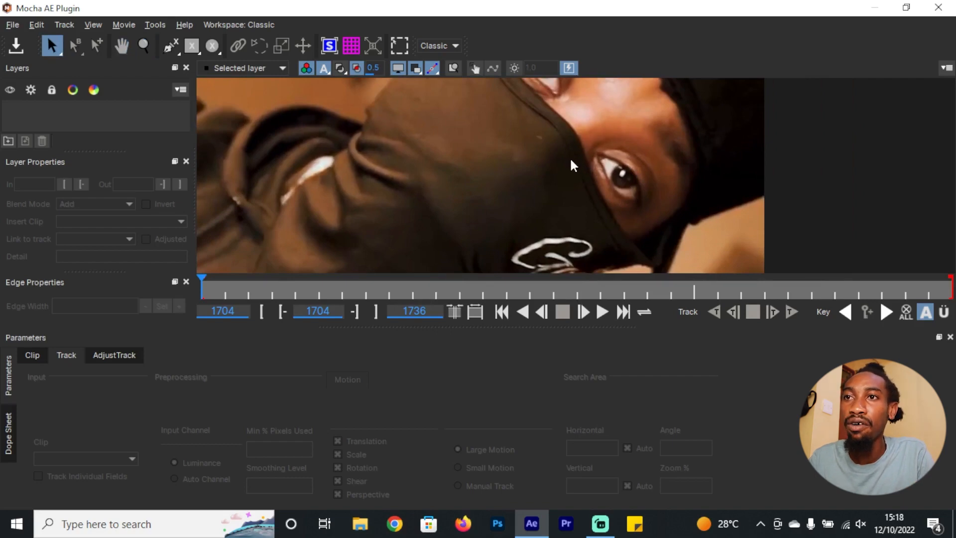
{"action": "left_click", "coordinate": [171, 48]}
{"action": "left_click", "coordinate": [575, 148]}
{"action": "left_click", "coordinate": [600, 155]}
{"action": "left_click", "coordinate": [639, 169]}
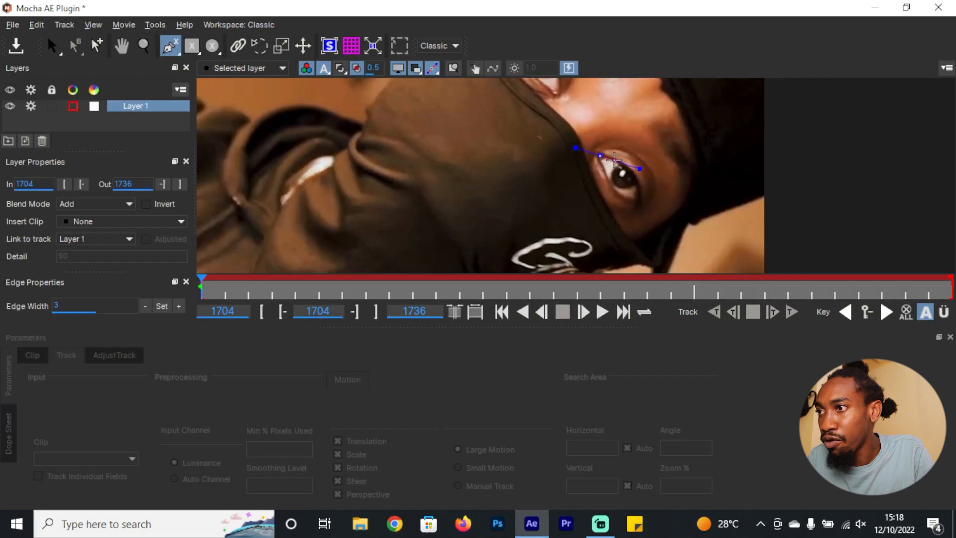
{"action": "left_click", "coordinate": [616, 160]}
{"action": "left_click", "coordinate": [627, 170]}
{"action": "left_click", "coordinate": [635, 182]}
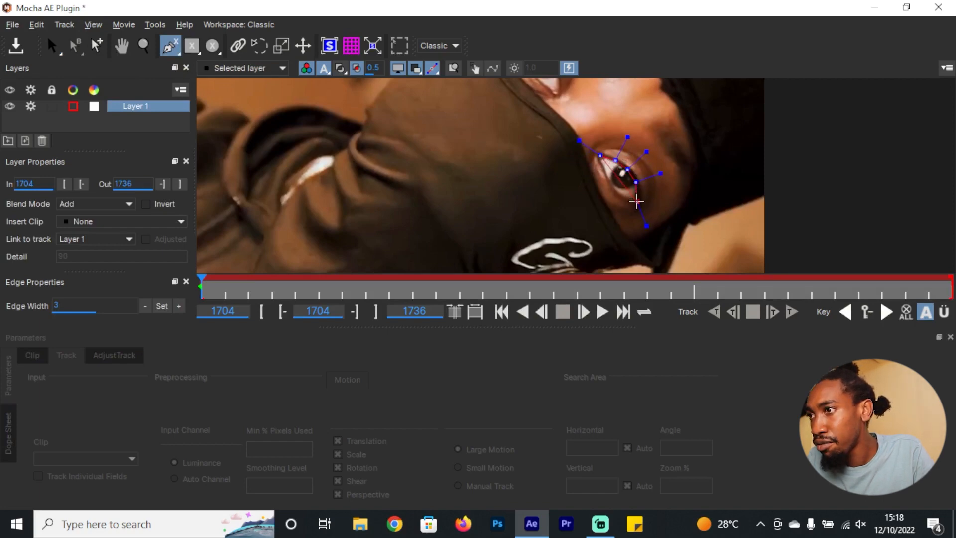
{"action": "left_click", "coordinate": [636, 201]}
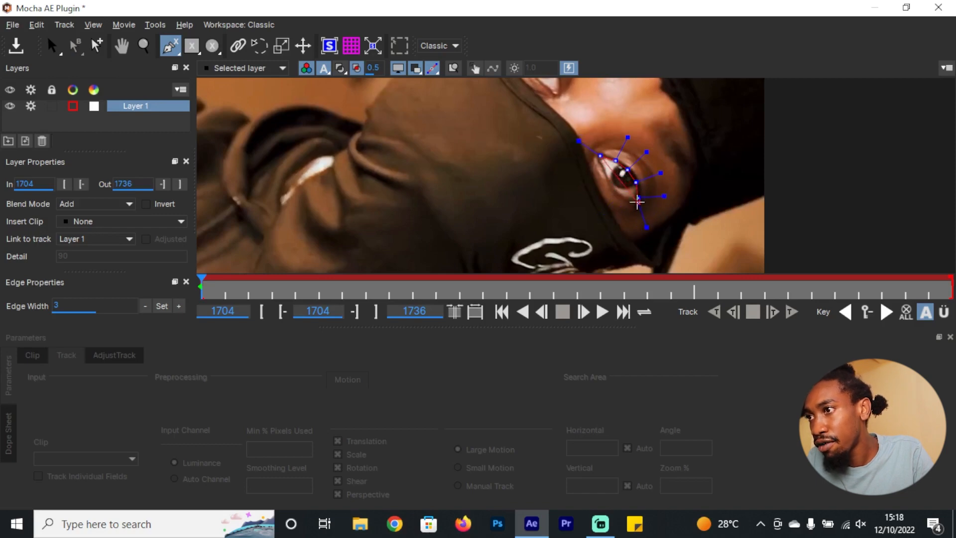
{"action": "left_click", "coordinate": [636, 204]}
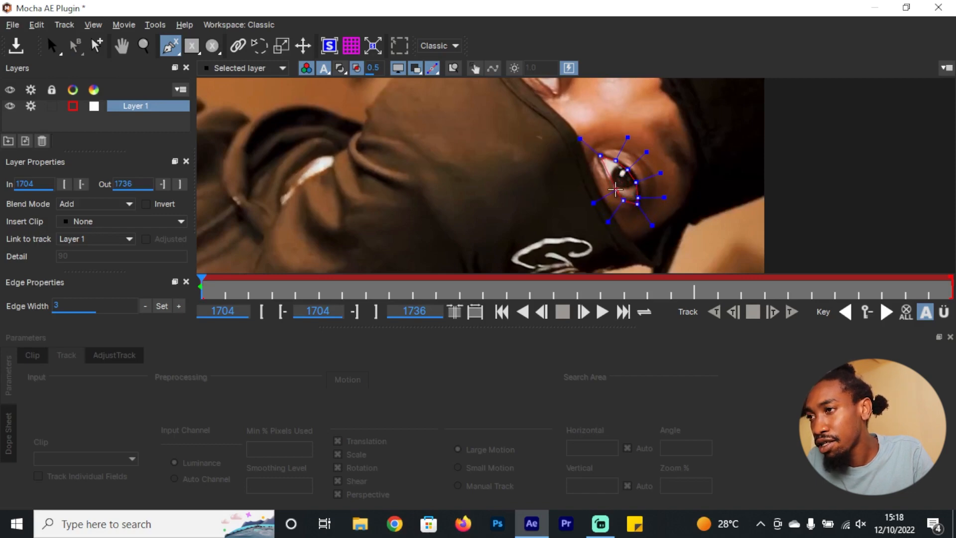
{"action": "left_click", "coordinate": [613, 188]}
{"action": "left_click", "coordinate": [604, 174]}
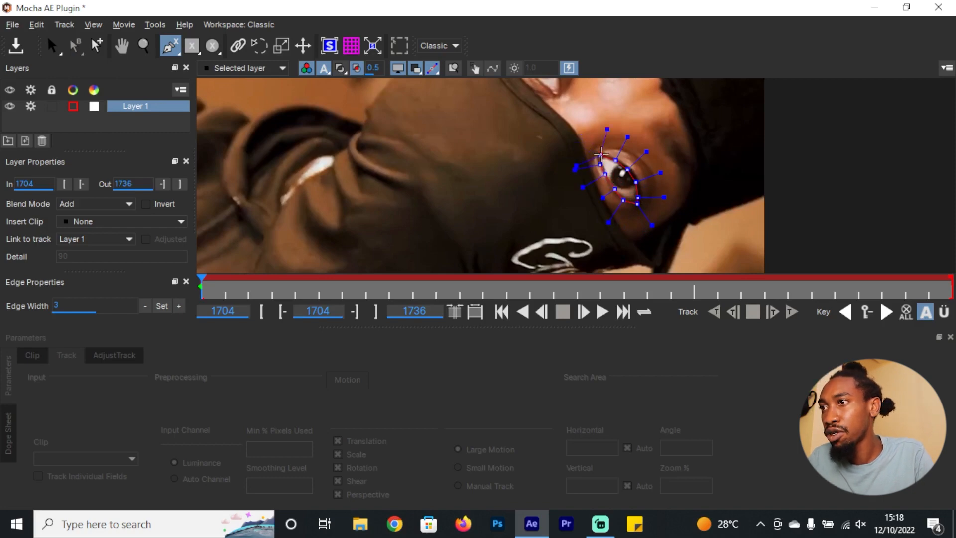
{"action": "left_click", "coordinate": [601, 154]}
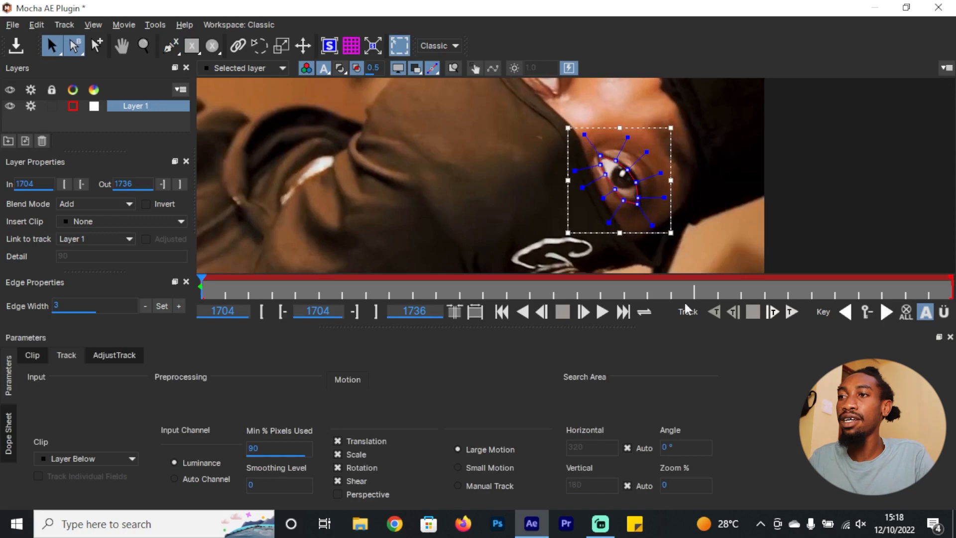
Track the eye shape forward three single frames, continue tracking to frame 1736, and scrub through the result to check it.
{"action": "left_click", "coordinate": [773, 313]}
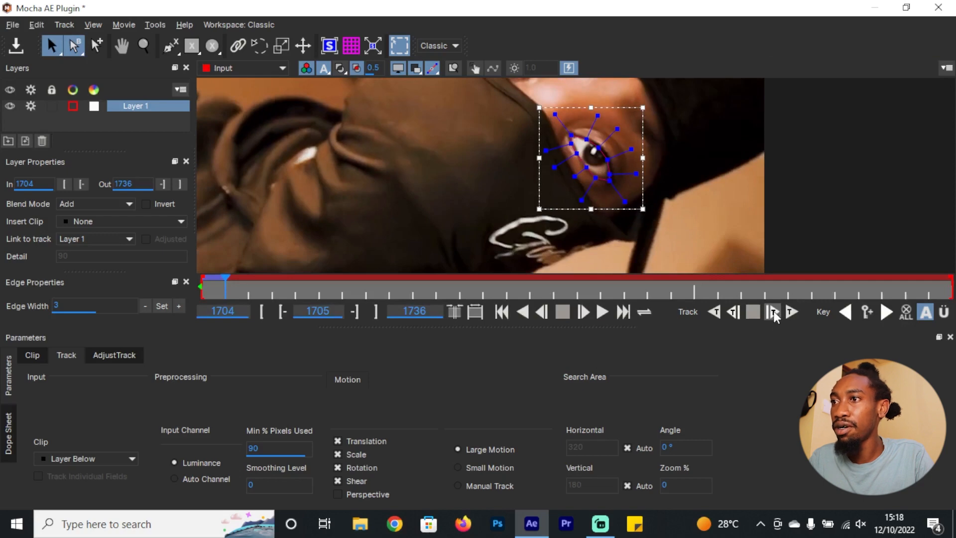
{"action": "left_click", "coordinate": [774, 313]}
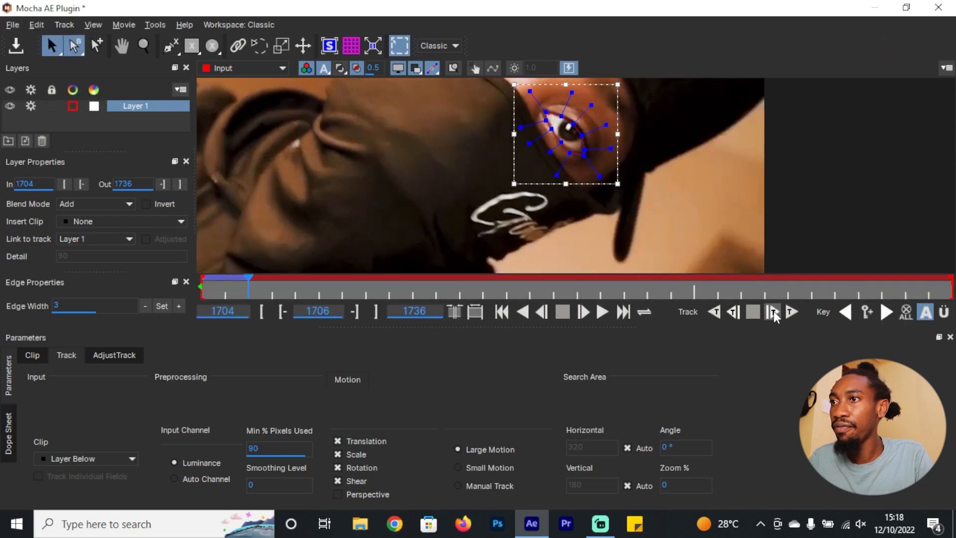
{"action": "left_click", "coordinate": [773, 312]}
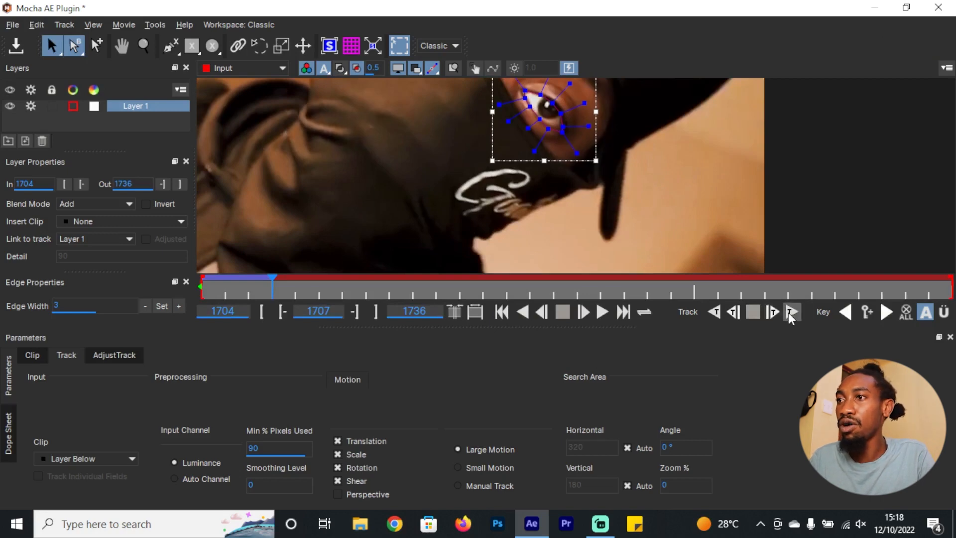
{"action": "key", "text": "z"}
{"action": "left_click_drag", "start_coordinate": [618, 226], "coordinate": [690, 215]}
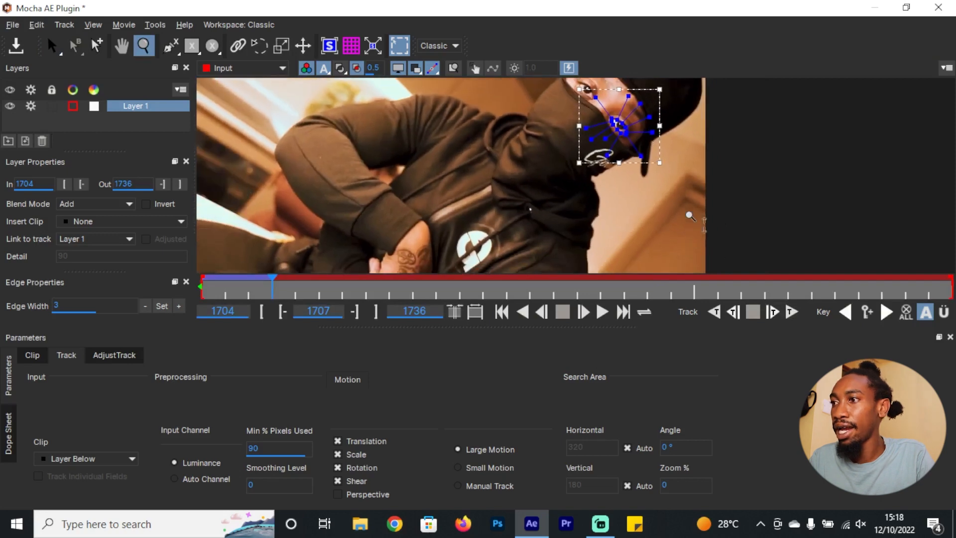
{"action": "key", "text": "x"}
{"action": "left_click_drag", "start_coordinate": [635, 163], "coordinate": [676, 211]}
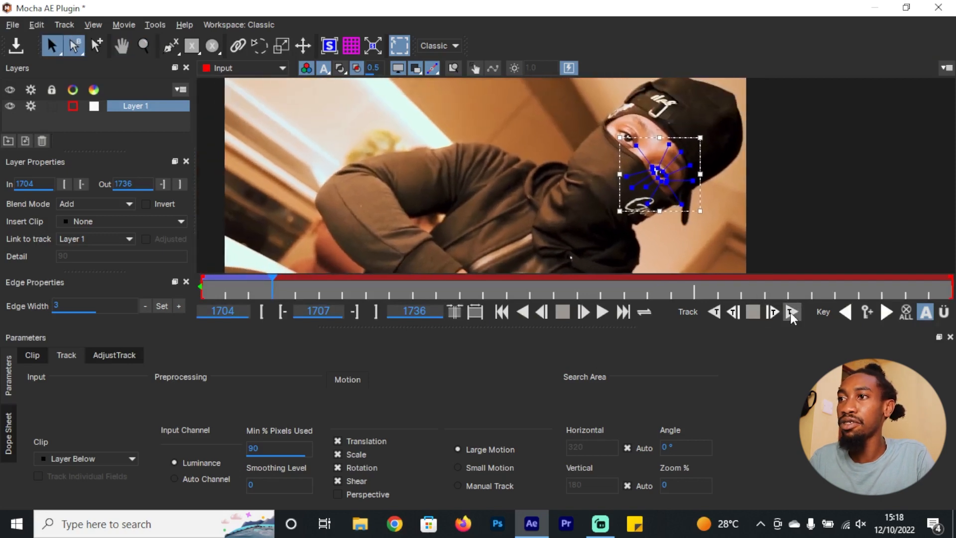
{"action": "left_click", "coordinate": [791, 312]}
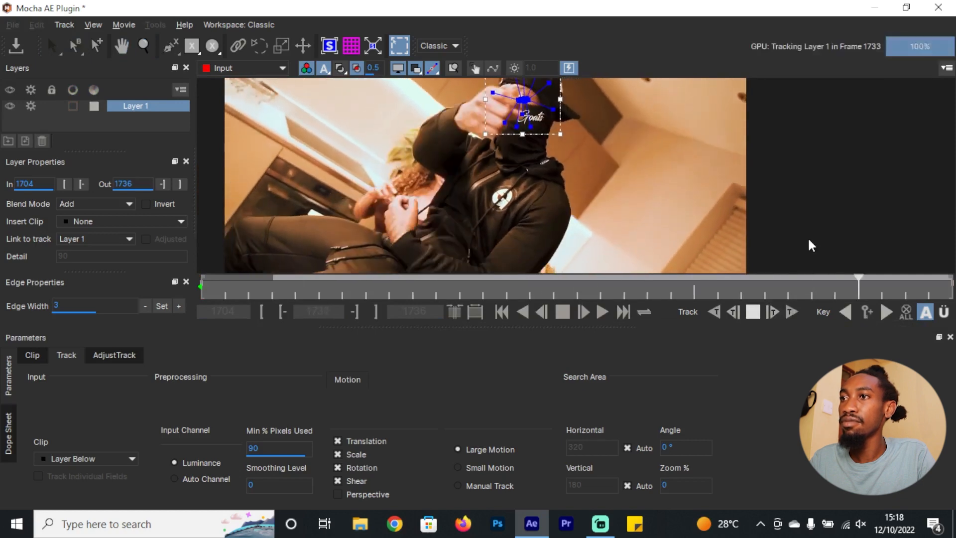
{"action": "mouse_move", "coordinate": [860, 288]}
{"action": "left_mouse_down"}
{"action": "mouse_move", "coordinate": [773, 286]}
{"action": "mouse_move", "coordinate": [885, 287]}
{"action": "mouse_move", "coordinate": [859, 286]}
{"action": "left_mouse_up"}
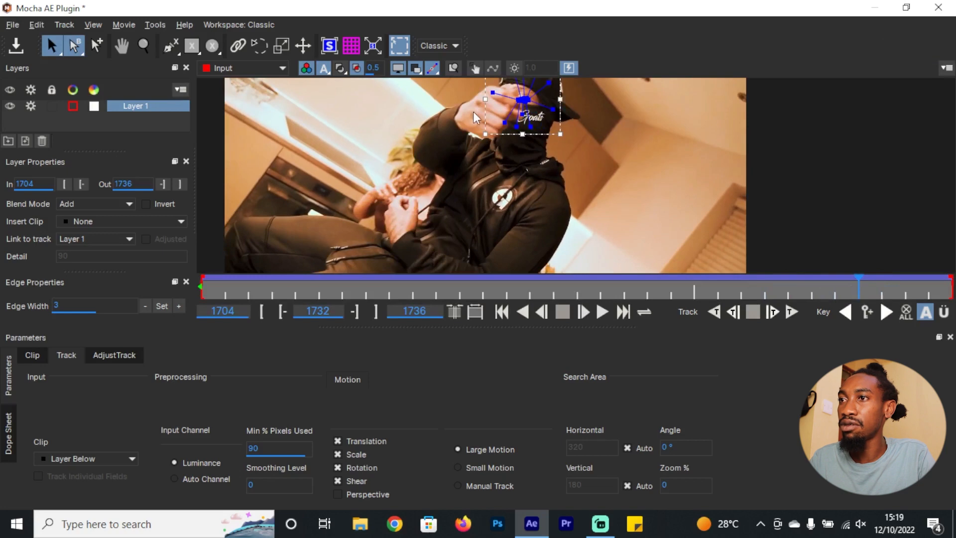
{"action": "left_click_drag", "start_coordinate": [888, 291], "coordinate": [226, 281]}
Save the Mocha project and exit back to the After Effects composition.
{"action": "left_click", "coordinate": [12, 24]}
{"action": "left_click", "coordinate": [52, 57]}
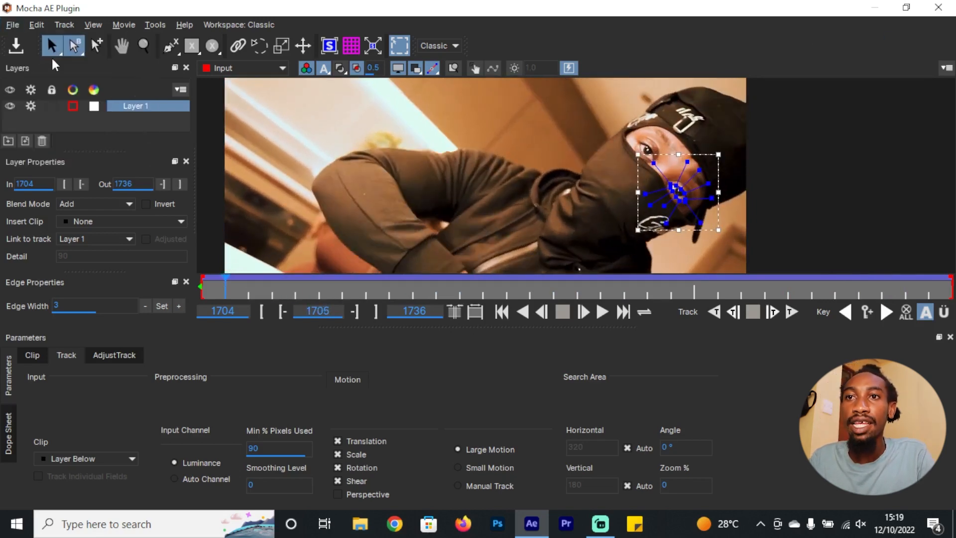
{"action": "left_click", "coordinate": [15, 25]}
{"action": "left_click", "coordinate": [34, 155]}
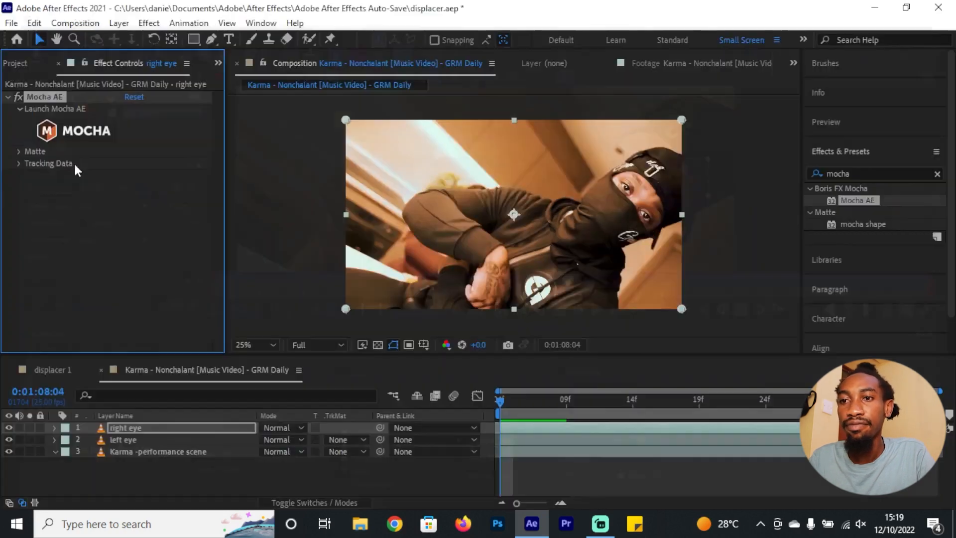
Create AE masks on the right eye layer from the Mocha AE matte.
{"action": "left_click", "coordinate": [170, 429]}
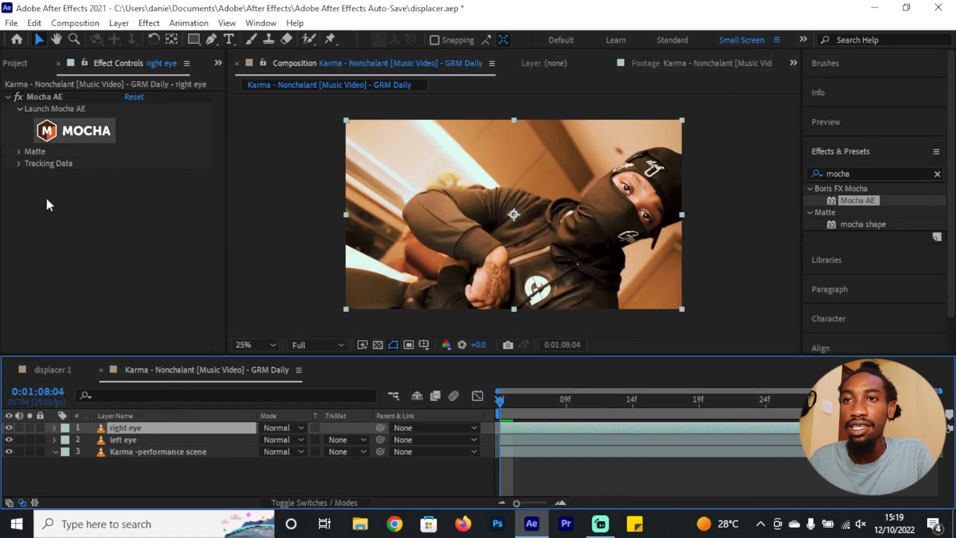
{"action": "left_click", "coordinate": [19, 152]}
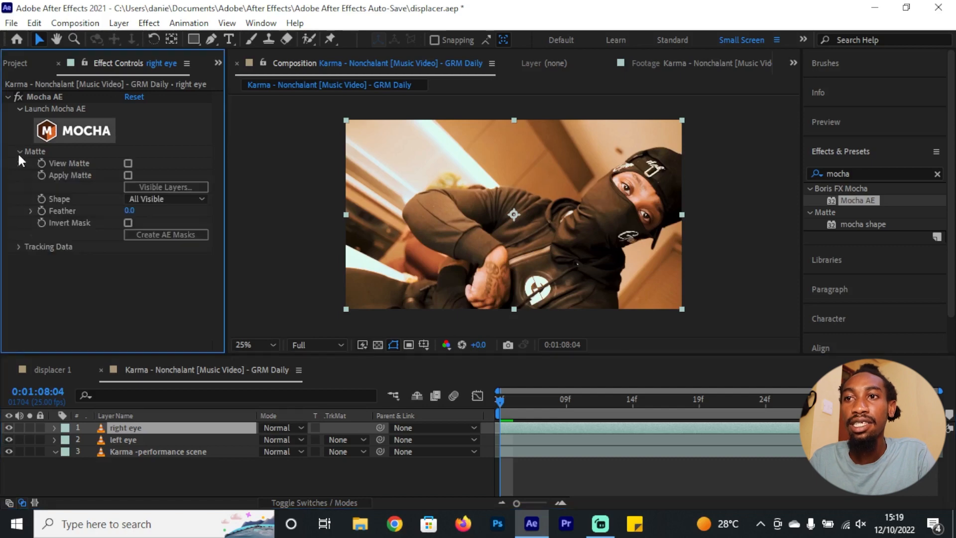
{"action": "left_click", "coordinate": [166, 235]}
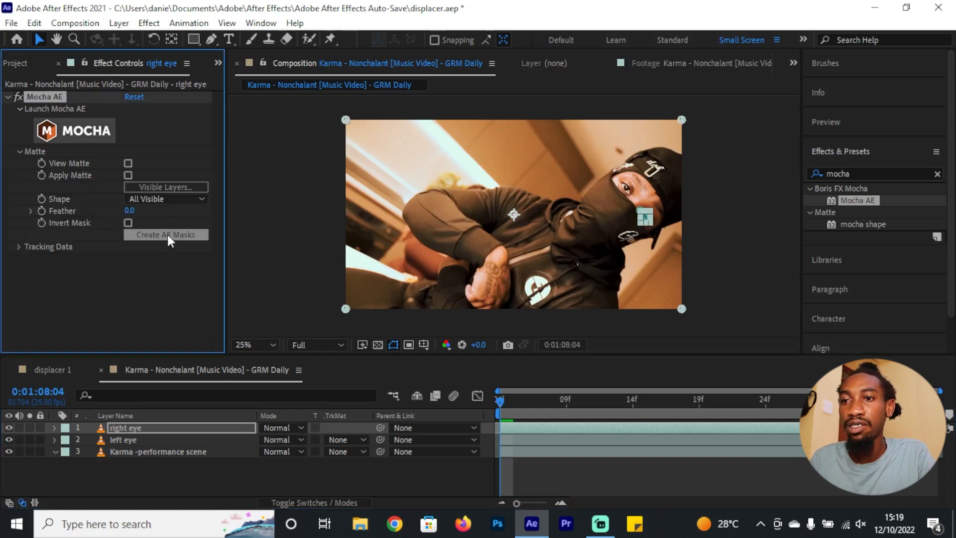
Reveal the right eye layer's mask path keyframes and play the composition to check the tracked mask.
{"action": "left_click", "coordinate": [182, 428]}
{"action": "key", "text": "m"}
{"action": "left_click_drag", "start_coordinate": [513, 404], "coordinate": [553, 401]}
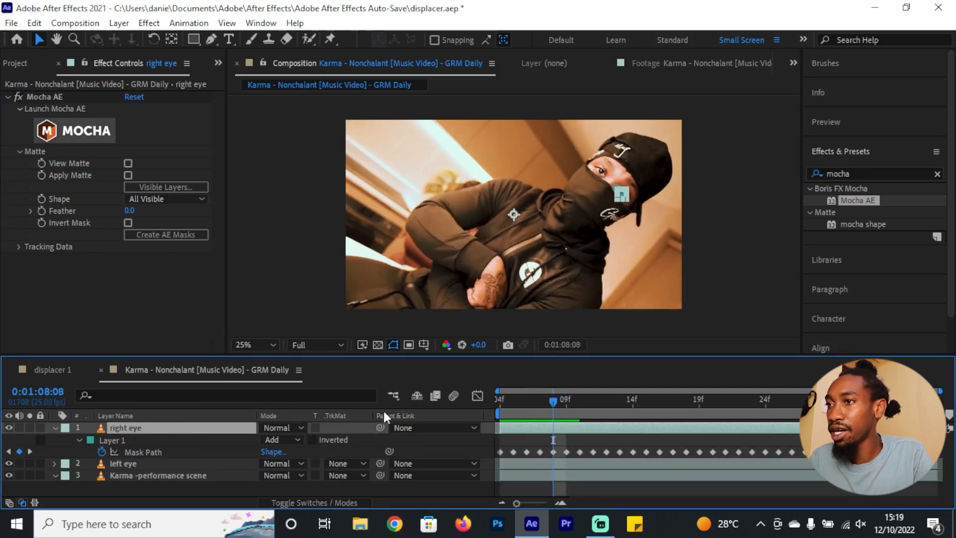
{"action": "key", "text": "space"}
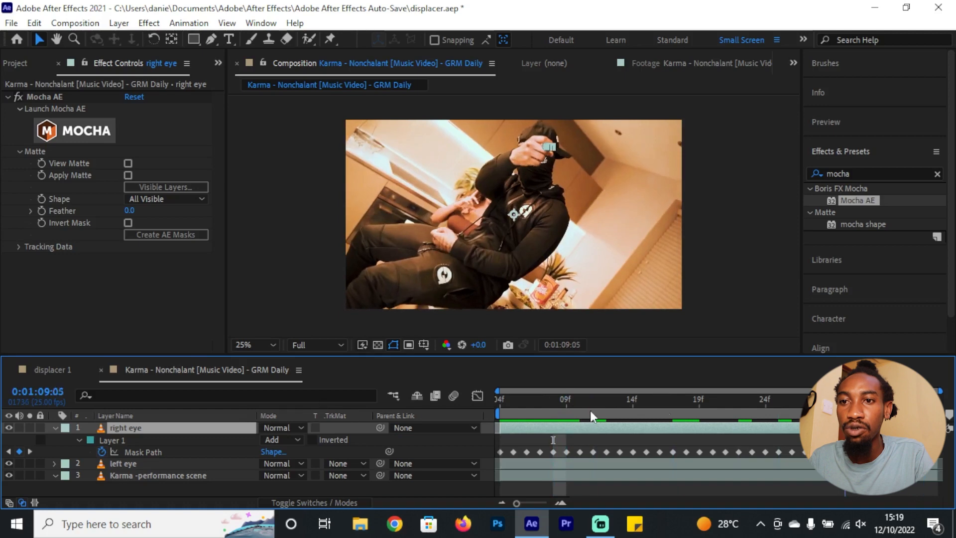
Collapse the right eye layer and launch Mocha AE from the left eye layer.
{"action": "left_click", "coordinate": [56, 428]}
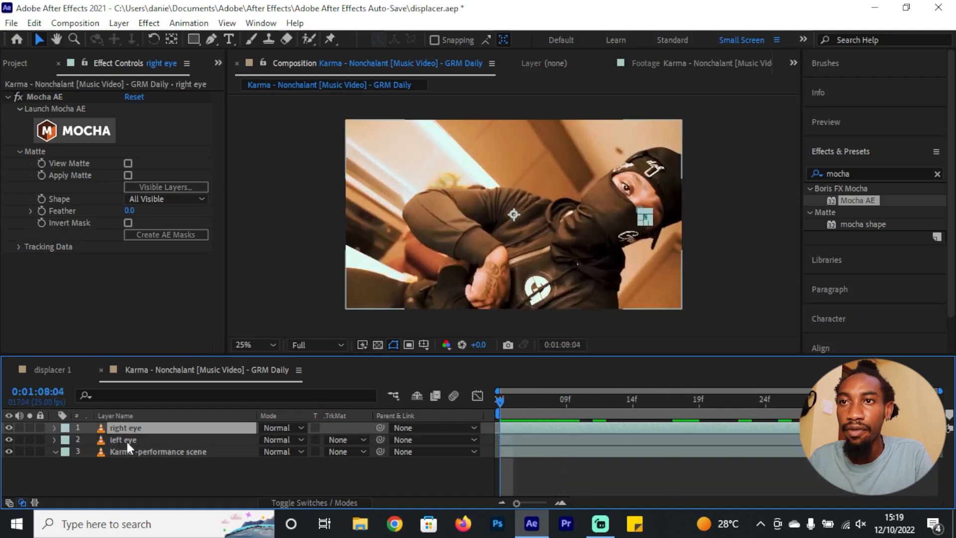
{"action": "left_click", "coordinate": [126, 440]}
{"action": "left_click", "coordinate": [85, 131]}
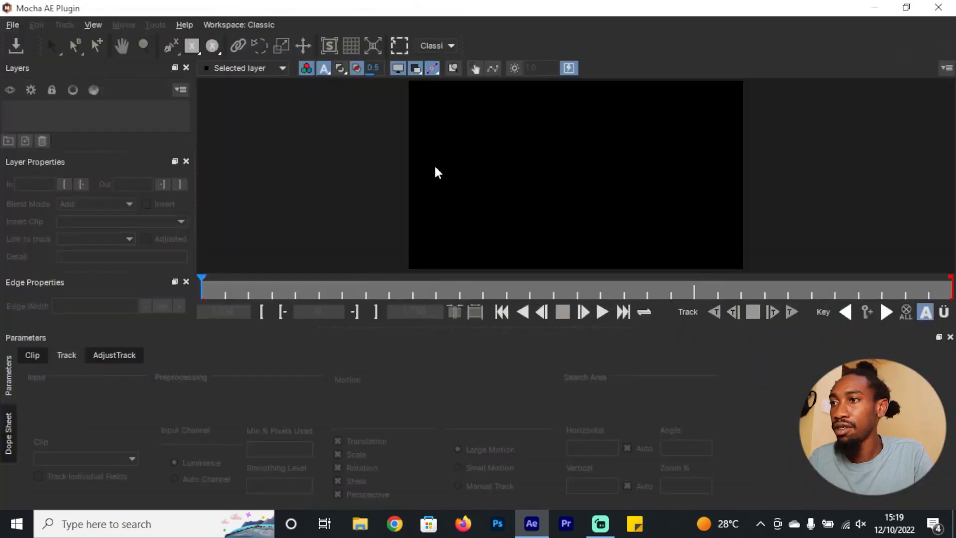
Draw a closed X-spline around the performer's left eye, the one nearer the frame's upper edge, at frame 1704.
{"action": "key", "text": "z"}
{"action": "left_click_drag", "start_coordinate": [576, 183], "coordinate": [580, 119]}
{"action": "left_click_drag", "start_coordinate": [739, 194], "coordinate": [731, 72]}
{"action": "key", "text": "x"}
{"action": "left_click_drag", "start_coordinate": [723, 158], "coordinate": [641, 255]}
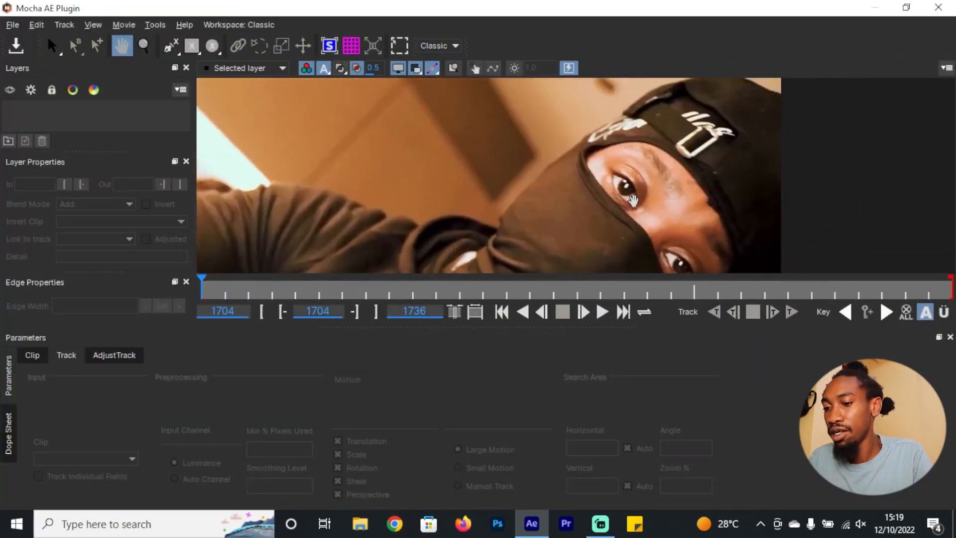
{"action": "key", "text": "z"}
{"action": "left_click_drag", "start_coordinate": [641, 203], "coordinate": [619, 171]}
{"action": "key", "text": "x"}
{"action": "key", "text": "ctrl+l"}
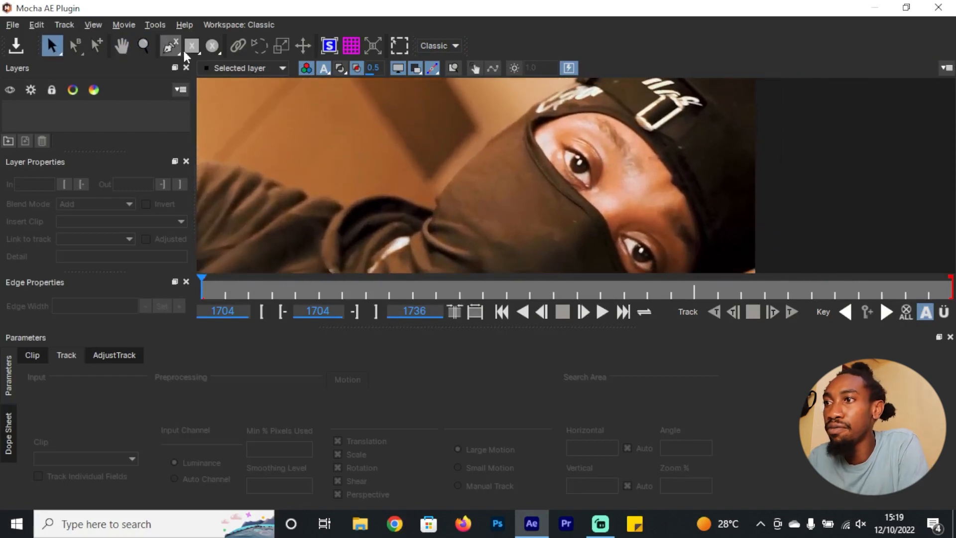
{"action": "key", "text": "z"}
{"action": "left_click_drag", "start_coordinate": [581, 170], "coordinate": [605, 177]}
{"action": "key", "text": "ctrl+l"}
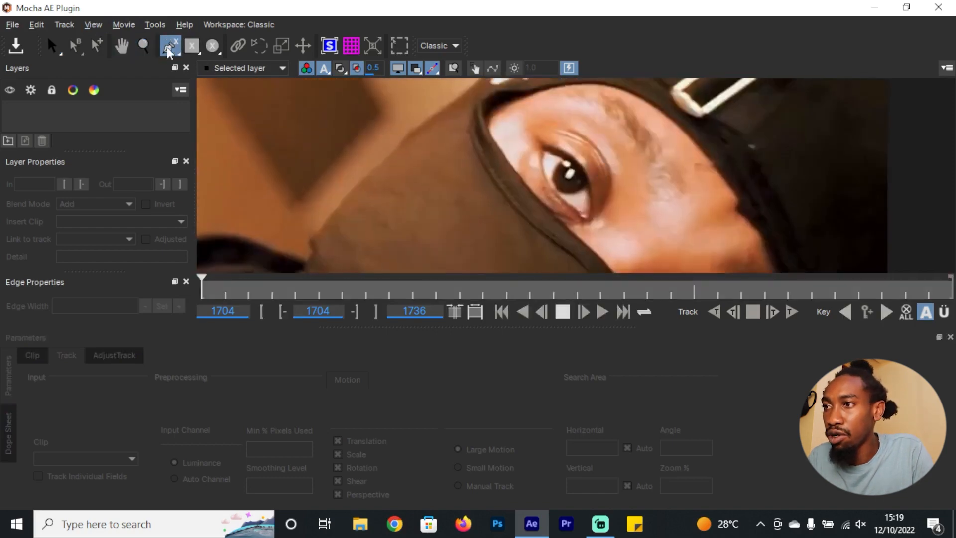
{"action": "left_click", "coordinate": [588, 216]}
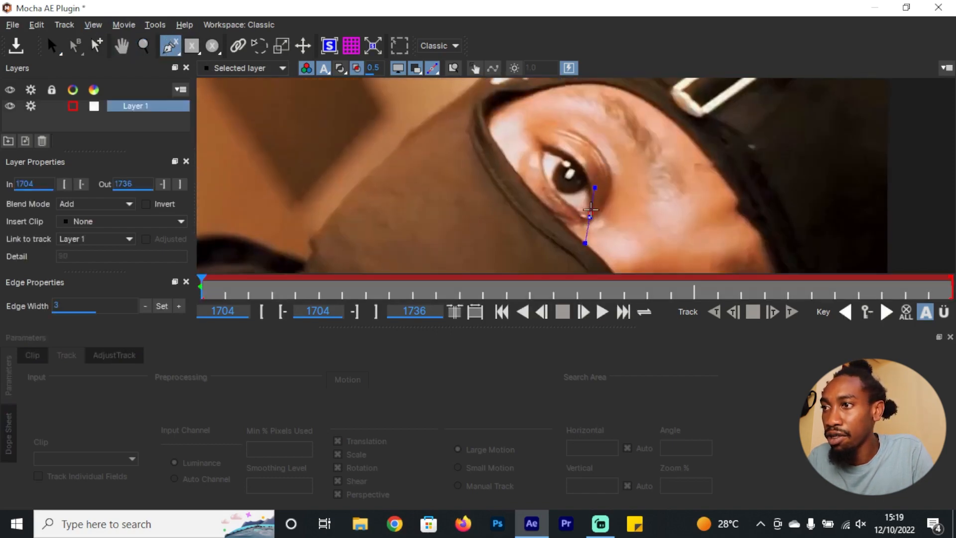
{"action": "left_click", "coordinate": [591, 197]}
{"action": "left_click", "coordinate": [585, 173]}
{"action": "left_click", "coordinate": [569, 159]}
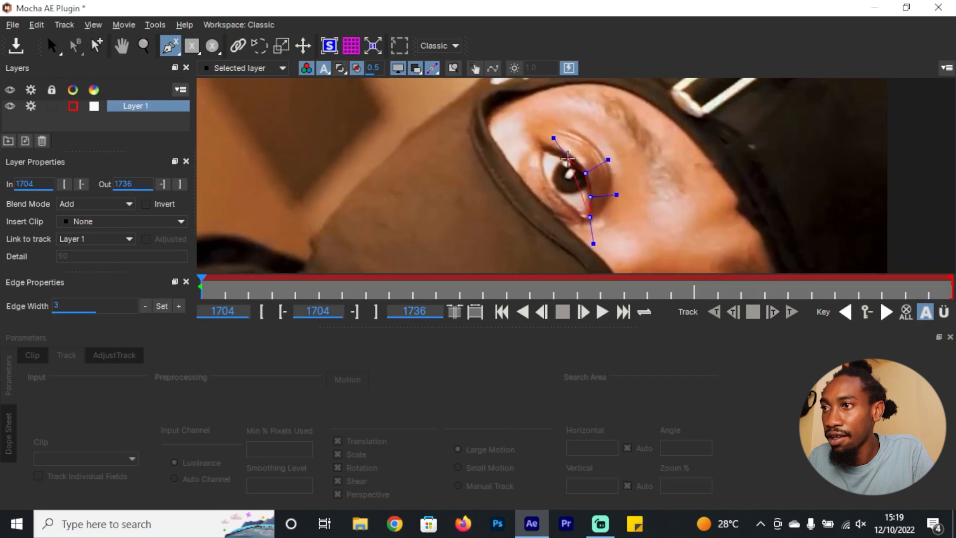
{"action": "left_click", "coordinate": [552, 149]}
{"action": "left_click", "coordinate": [542, 163]}
{"action": "left_click", "coordinate": [546, 179]}
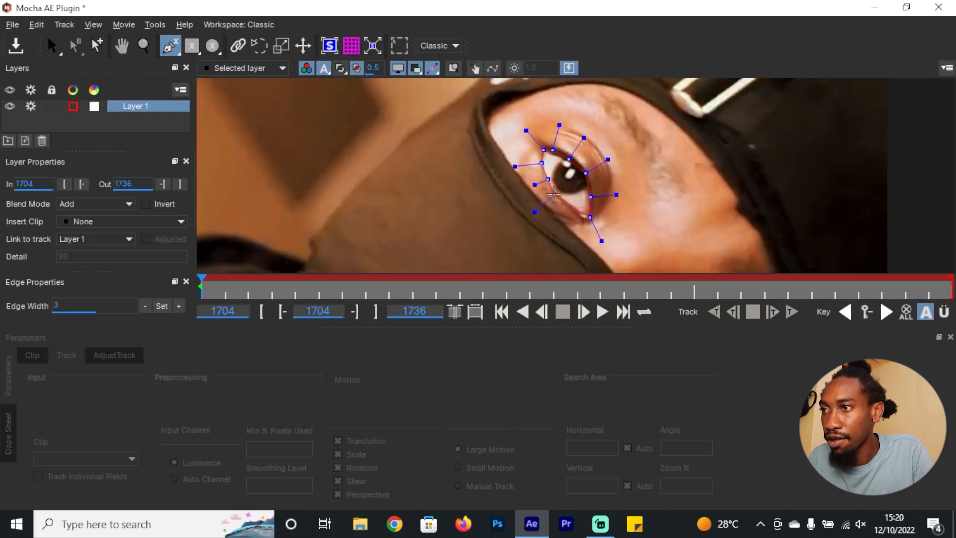
{"action": "left_click", "coordinate": [555, 194]}
{"action": "left_click", "coordinate": [567, 205]}
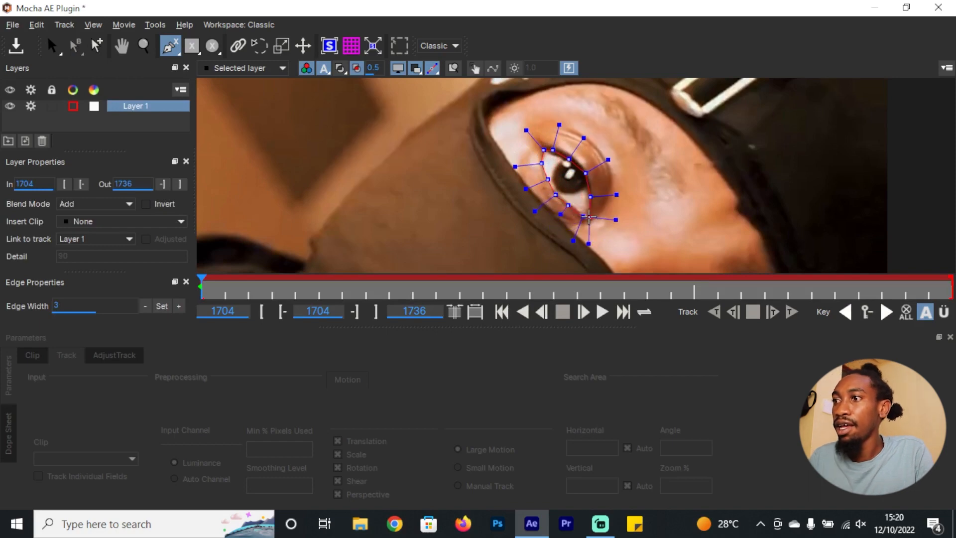
{"action": "right_click", "coordinate": [589, 217]}
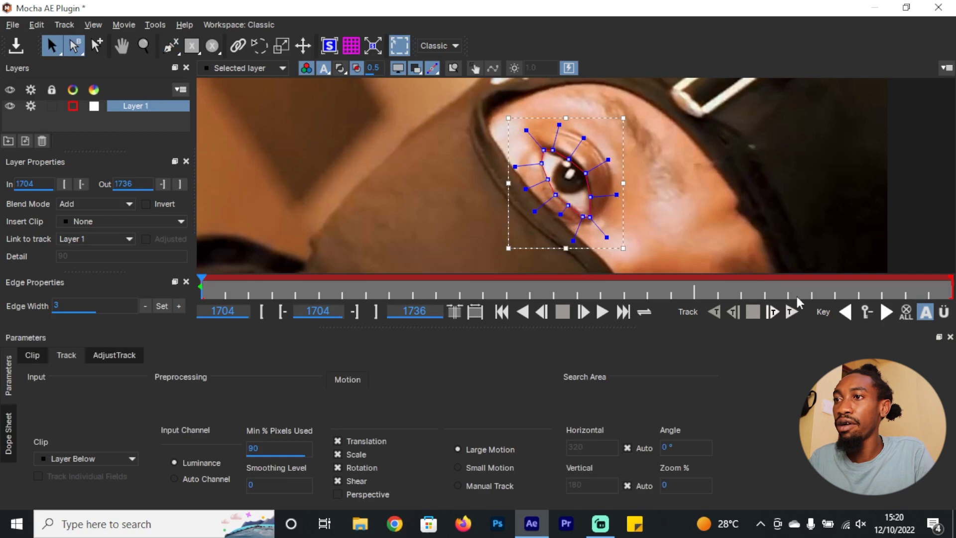
Track the left eye spline forward from frame 1704 and dismiss the tracking messages.
{"action": "left_click", "coordinate": [792, 312]}
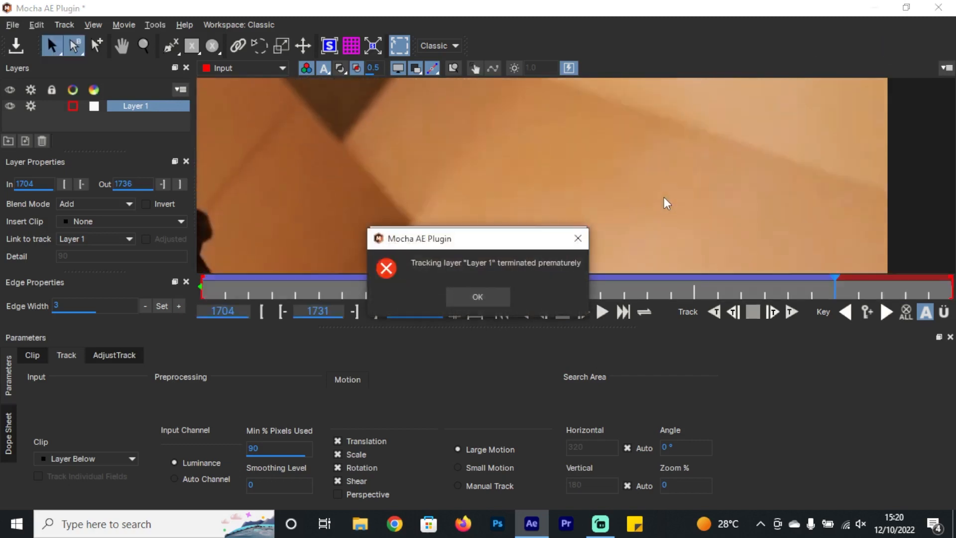
{"action": "left_click", "coordinate": [478, 297]}
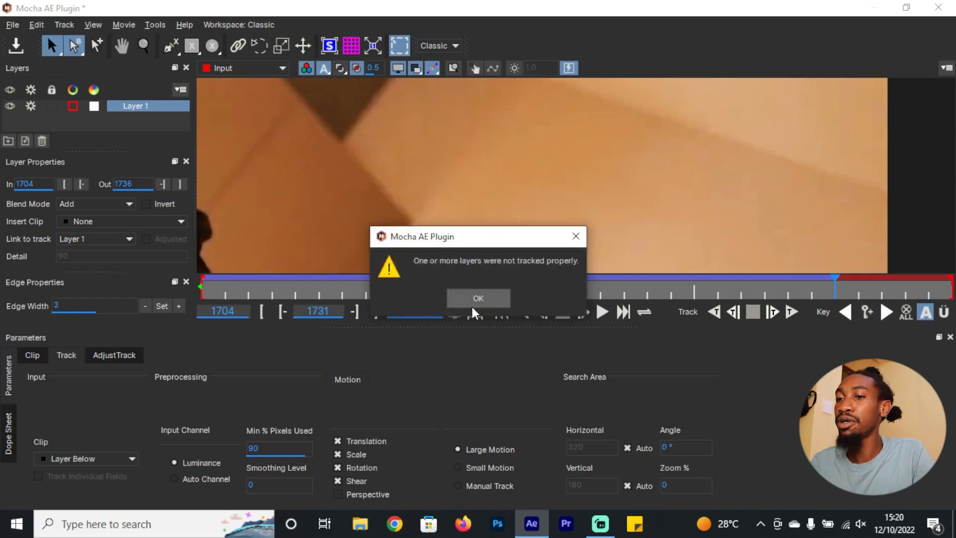
{"action": "left_click", "coordinate": [484, 305]}
Examine the tracked left eye shape over the whole picture while scrubbing back to frame 1713.
{"action": "key", "text": "z"}
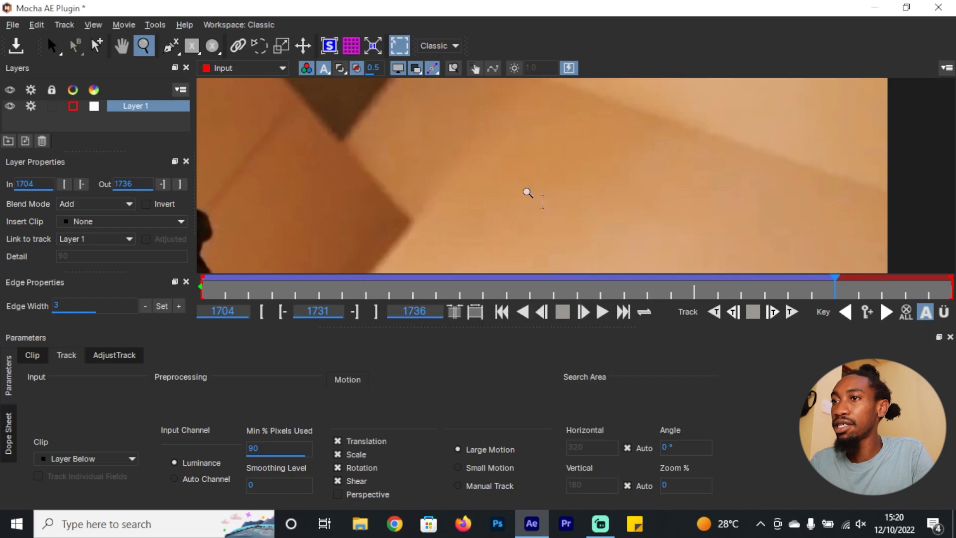
{"action": "left_click_drag", "start_coordinate": [527, 194], "coordinate": [589, 185]}
{"action": "left_click_drag", "start_coordinate": [605, 148], "coordinate": [608, 235]}
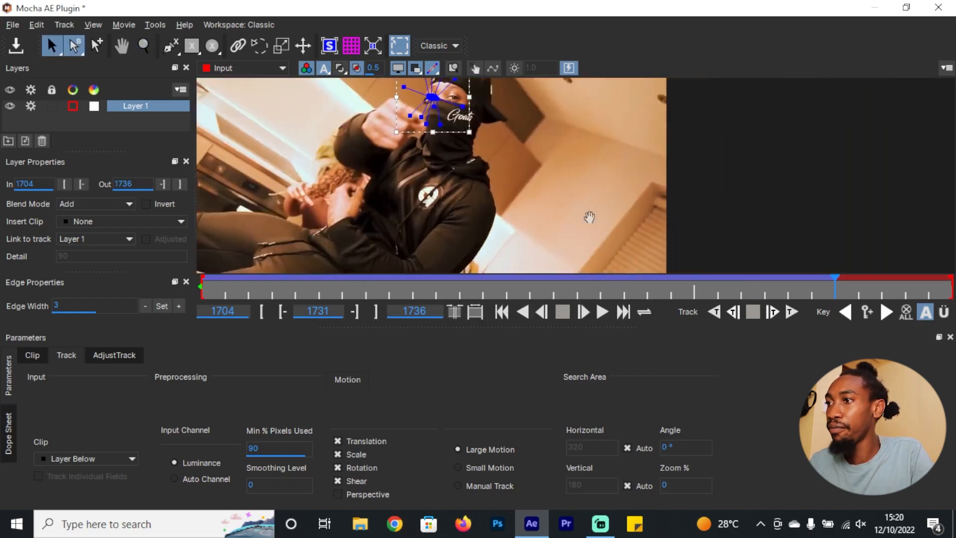
{"action": "key", "text": "x"}
{"action": "left_click_drag", "start_coordinate": [546, 178], "coordinate": [683, 221]}
{"action": "key", "text": "s"}
{"action": "left_click", "coordinate": [784, 290]}
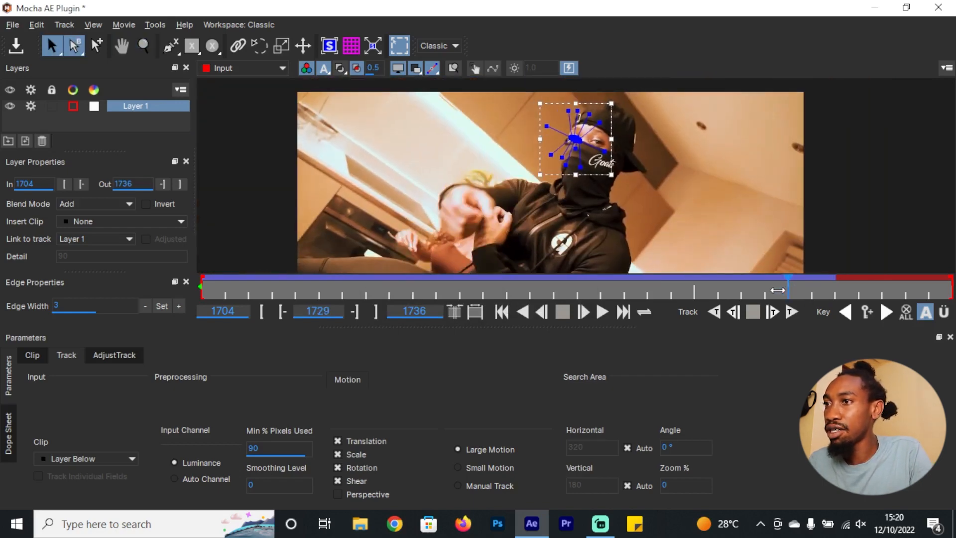
{"action": "left_click_drag", "start_coordinate": [792, 290], "coordinate": [401, 287]}
Save the left eye's Mocha project and exit to the After Effects composition.
{"action": "left_click", "coordinate": [12, 25]}
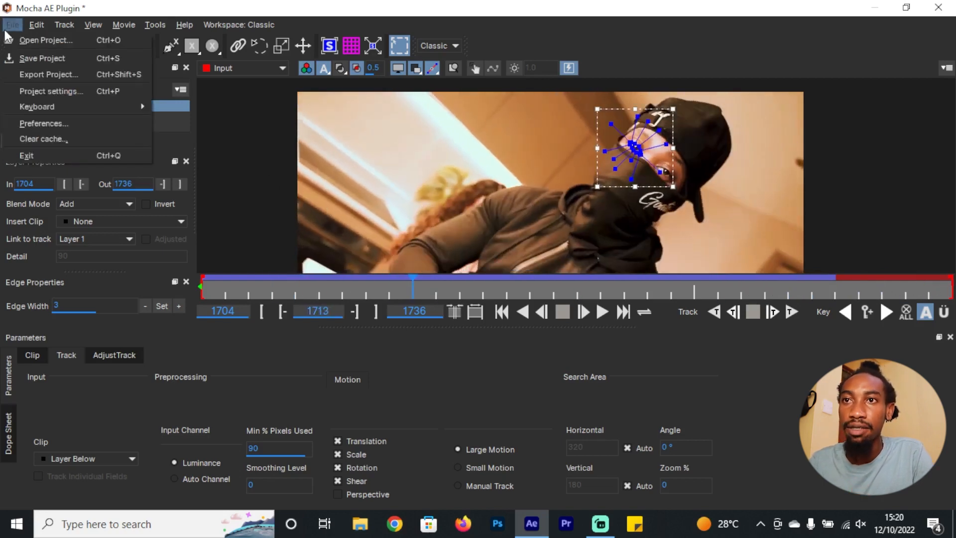
{"action": "left_click", "coordinate": [41, 56]}
{"action": "left_click", "coordinate": [12, 24]}
{"action": "left_click", "coordinate": [27, 153]}
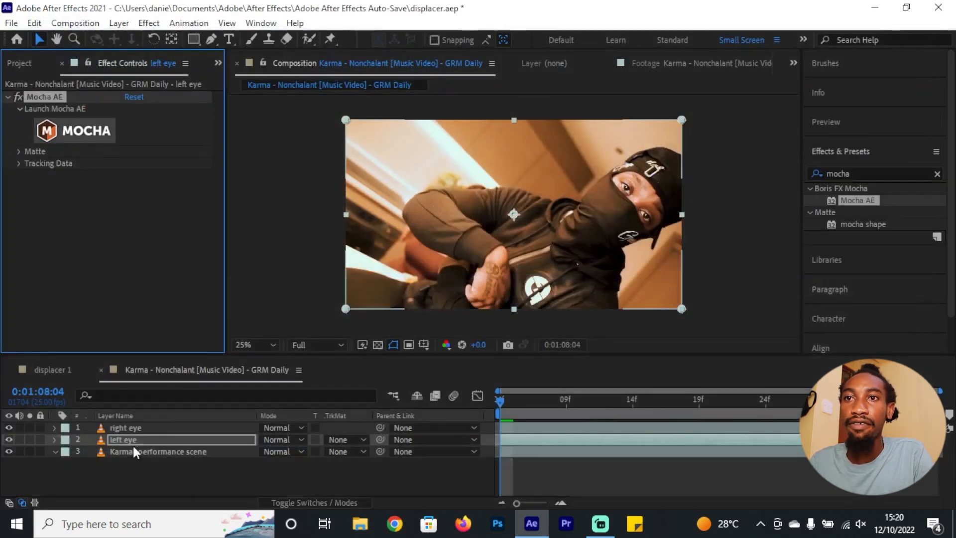
Create AE masks on the left eye layer from its Mocha AE matte and reveal the mask path keyframes.
{"action": "left_click", "coordinate": [19, 151]}
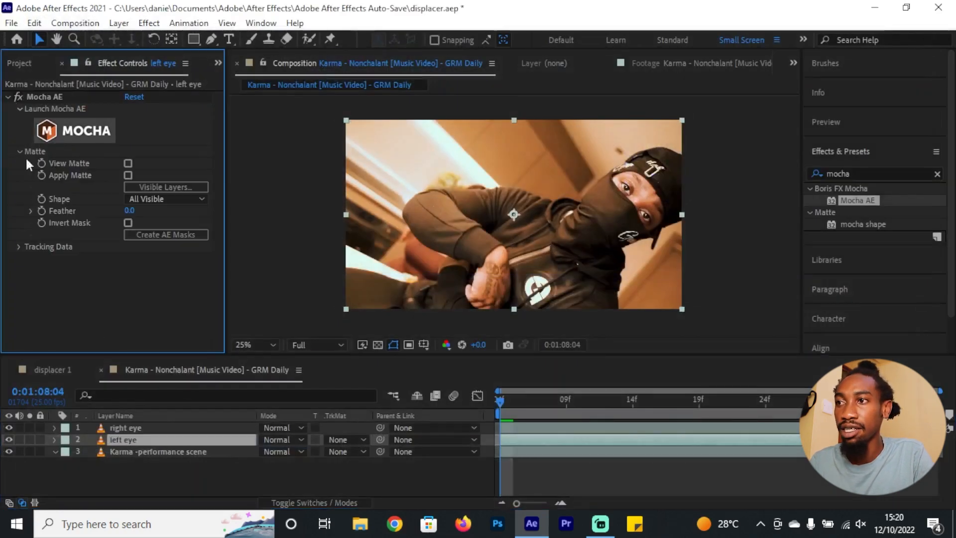
{"action": "left_click", "coordinate": [155, 234]}
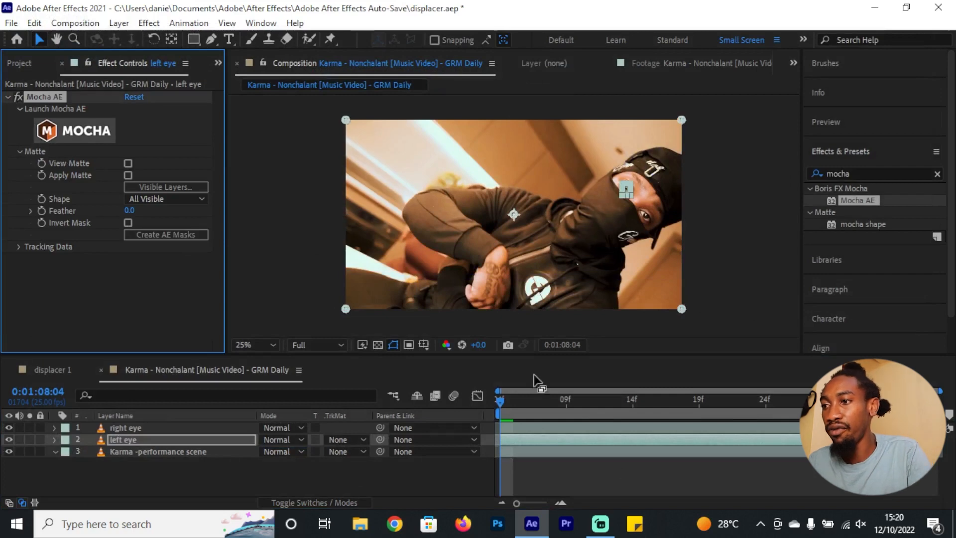
{"action": "key", "text": "m"}
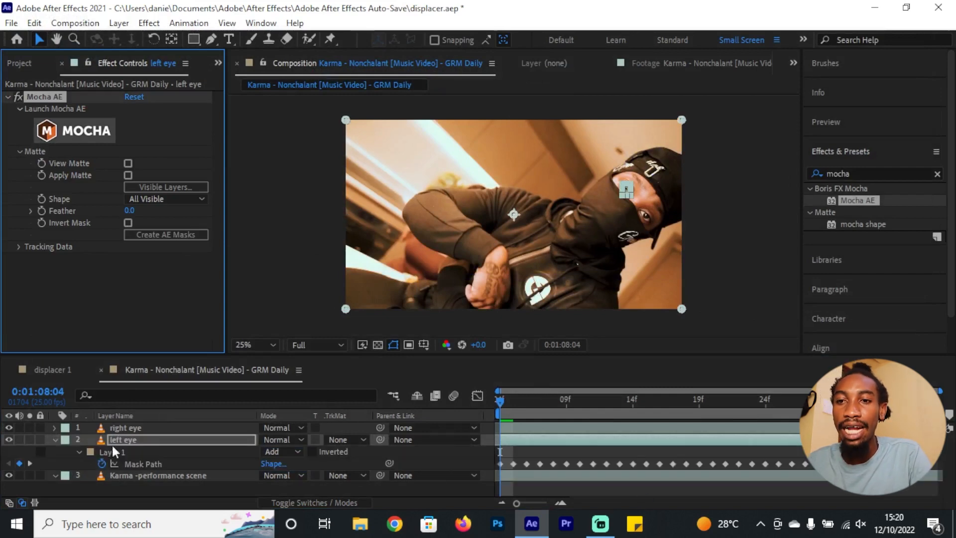
Hide the Karma performance scene layer to preview both masked eyes through the clip, and show the layer again.
{"action": "left_click", "coordinate": [7, 476]}
{"action": "left_click", "coordinate": [8, 475]}
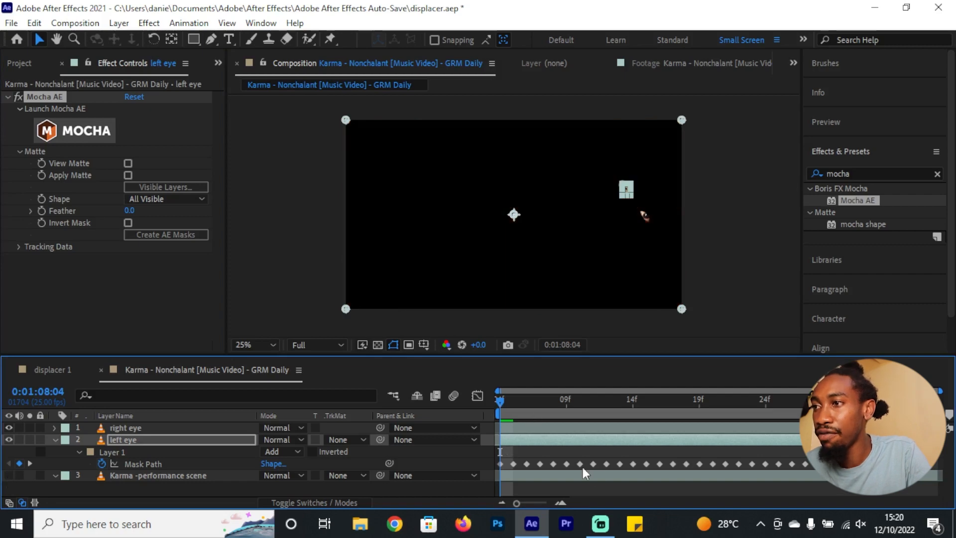
{"action": "left_click_drag", "start_coordinate": [526, 401], "coordinate": [629, 402]}
{"action": "key", "text": "space"}
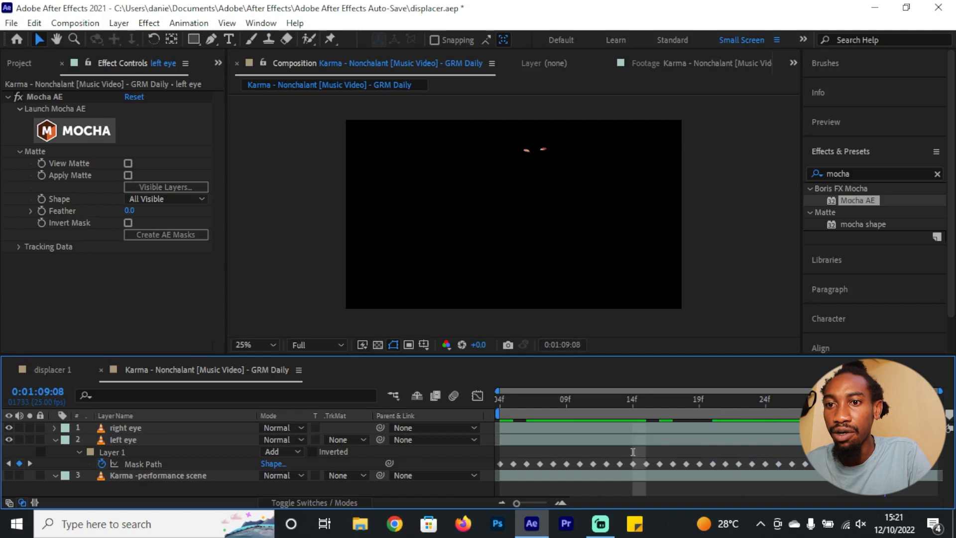
{"action": "left_click", "coordinate": [9, 475]}
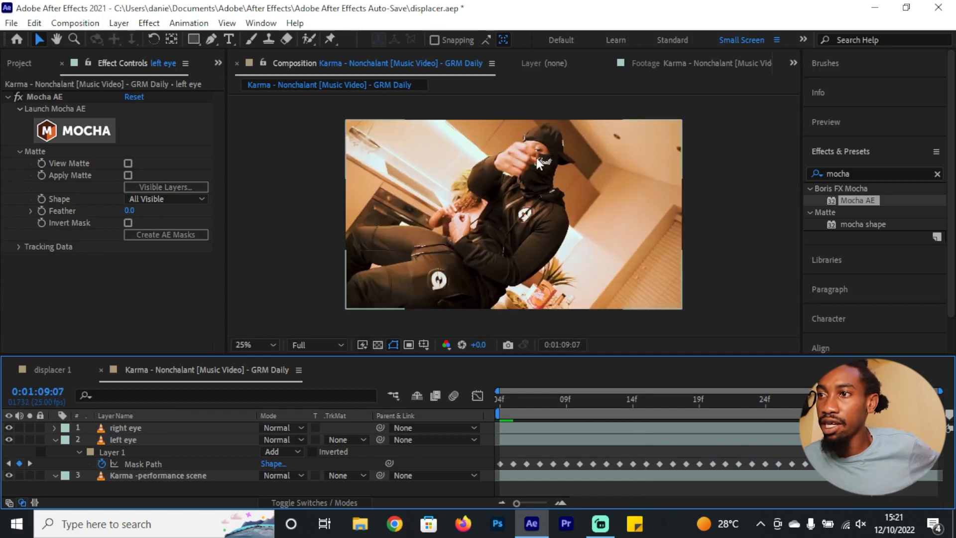
Split the left eye layer at 0:01:09:07 and delete the part after the split.
{"action": "left_click", "coordinate": [145, 439]}
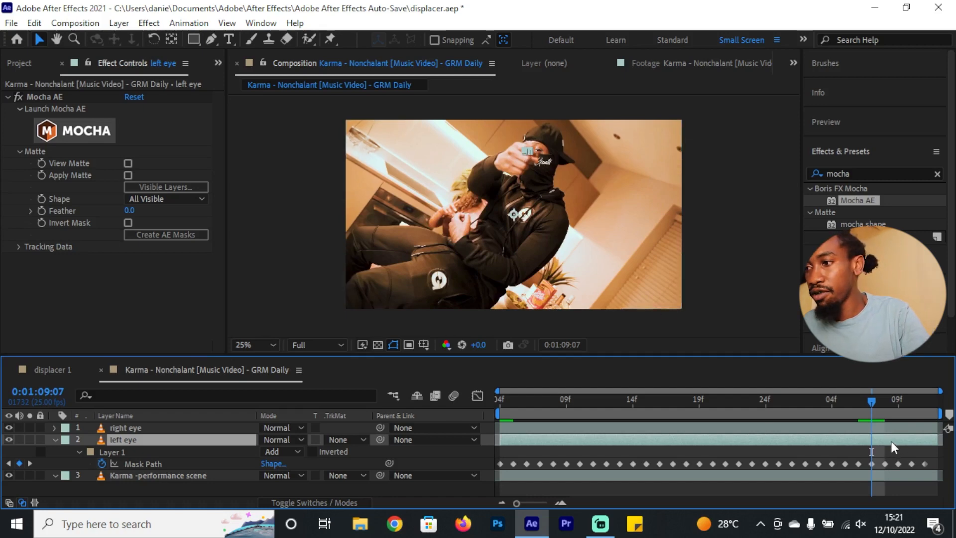
{"action": "key", "text": "ctrl+shift+d"}
{"action": "key", "text": "Delete"}
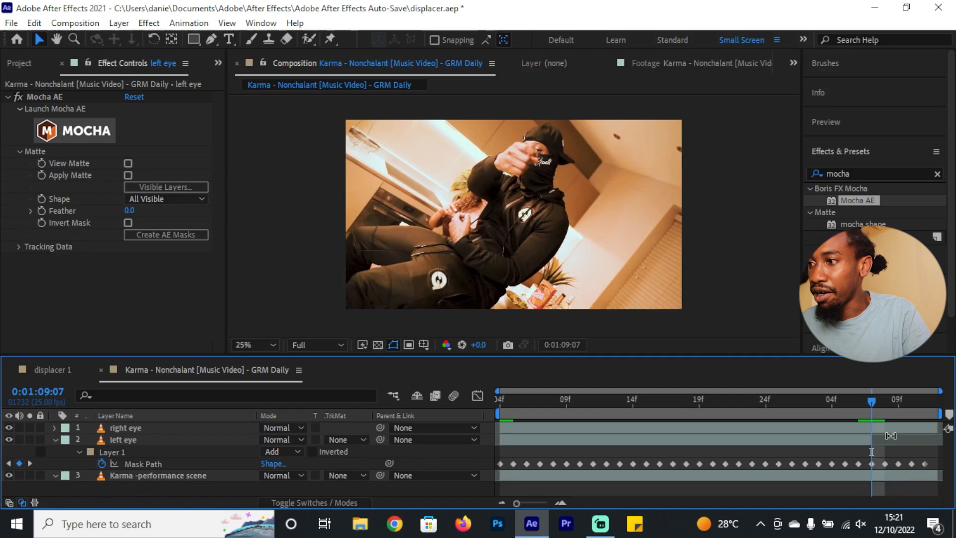
Split the right eye layer at 0:01:09:08 and delete the part after the split.
{"action": "left_click_drag", "start_coordinate": [872, 402], "coordinate": [883, 402]}
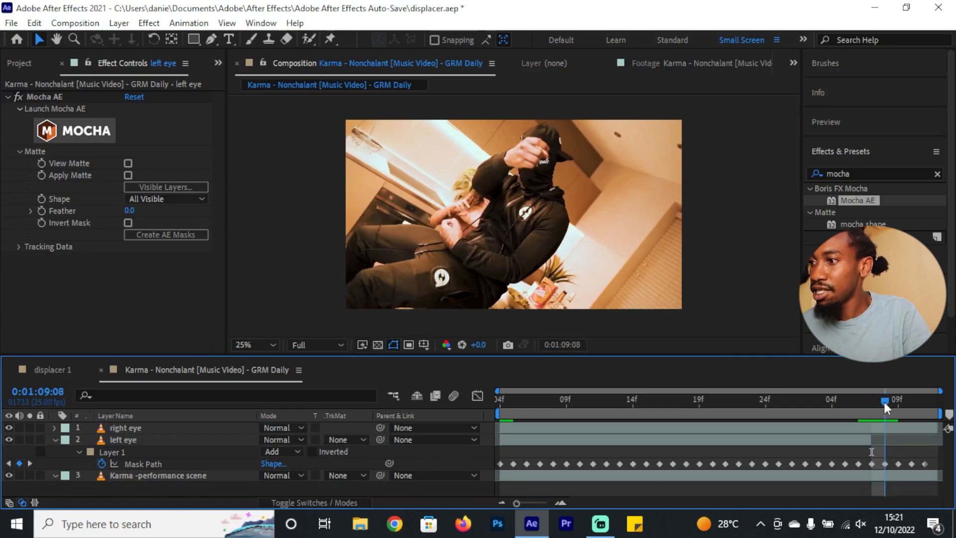
{"action": "left_click", "coordinate": [909, 430]}
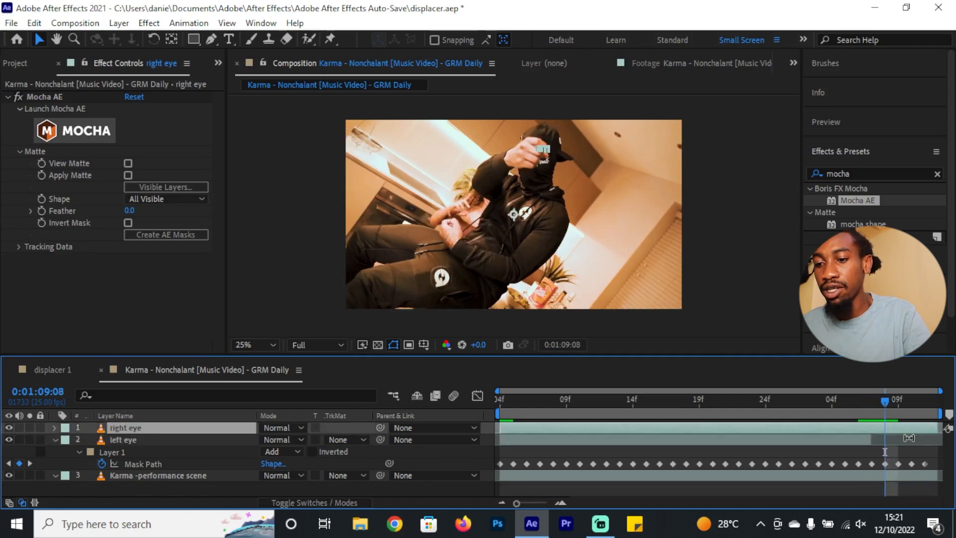
{"action": "key", "text": "ctrl+shift+d"}
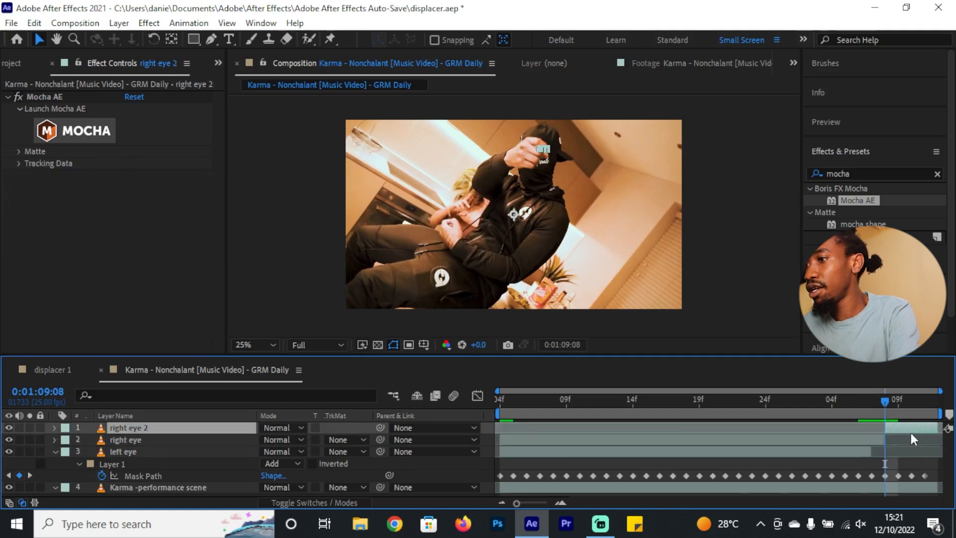
{"action": "key", "text": "Delete"}
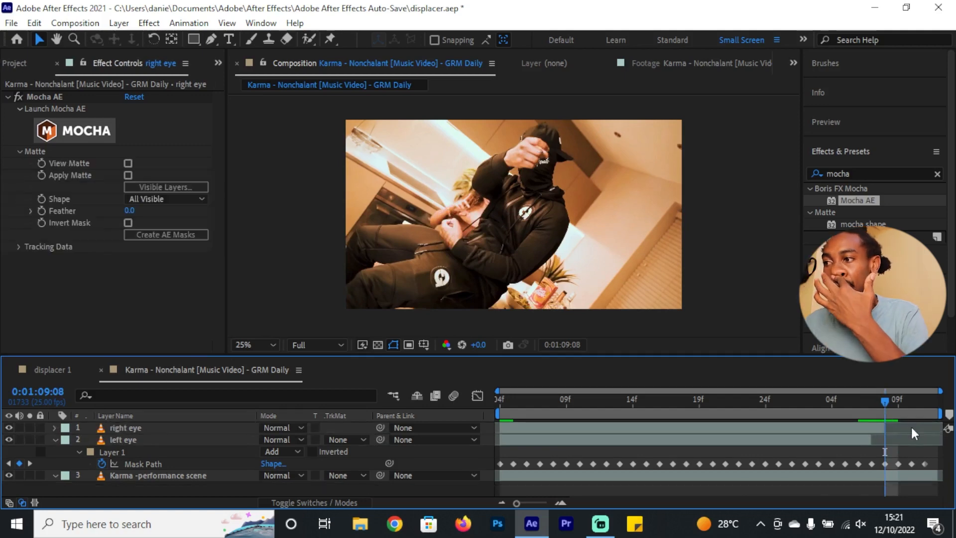
Return to 0:01:08:09, collapse the left eye layer, and apply the Fill effect to the right eye layer.
{"action": "left_click_drag", "start_coordinate": [886, 403], "coordinate": [566, 452]}
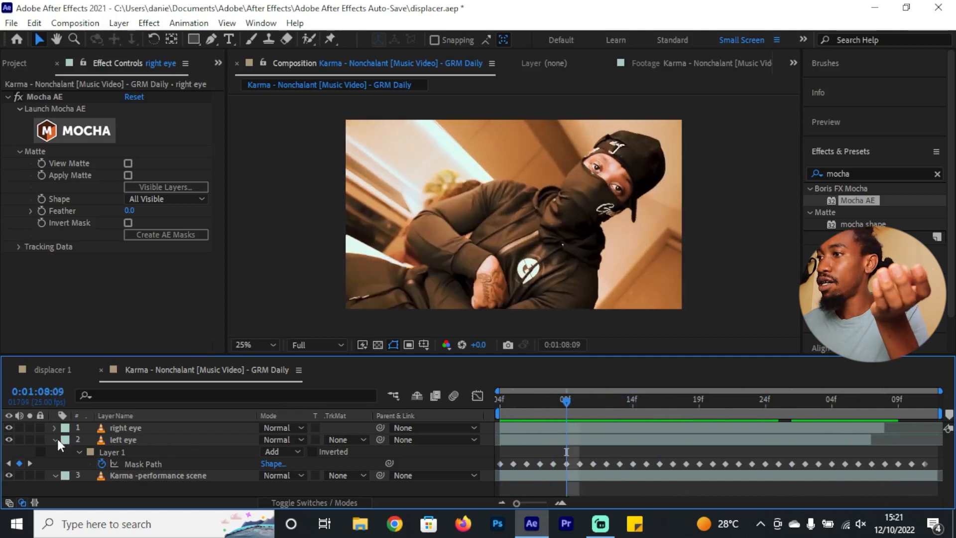
{"action": "left_click", "coordinate": [55, 439]}
{"action": "left_click_drag", "start_coordinate": [853, 173], "coordinate": [693, 175]}
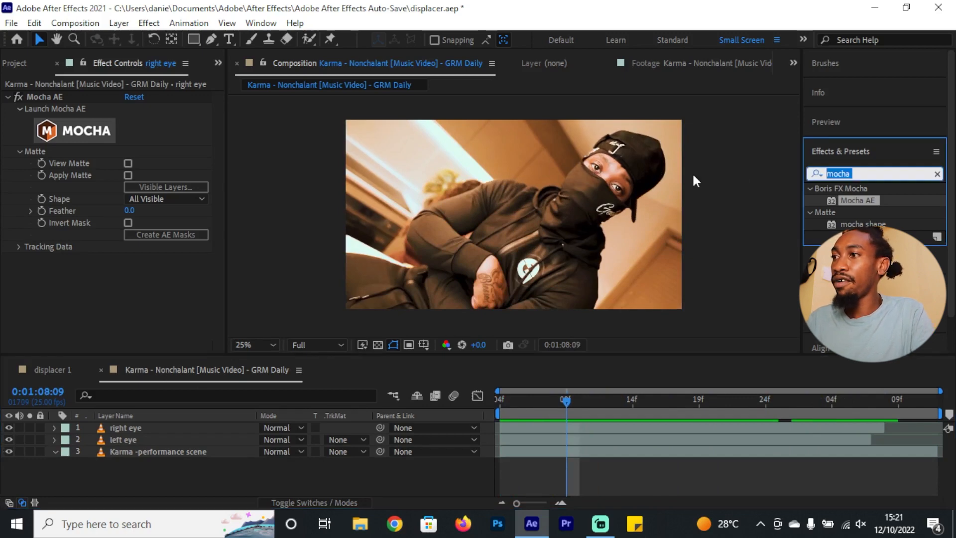
{"action": "type", "text": "fill"}
{"action": "left_click_drag", "start_coordinate": [868, 261], "coordinate": [150, 433]}
{"action": "left_click", "coordinate": [151, 437]}
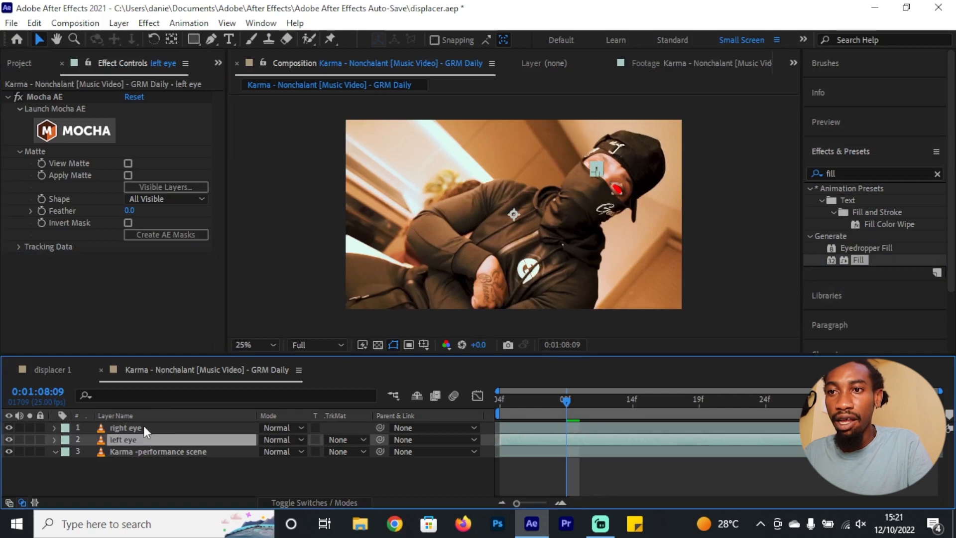
{"action": "left_click", "coordinate": [143, 428]}
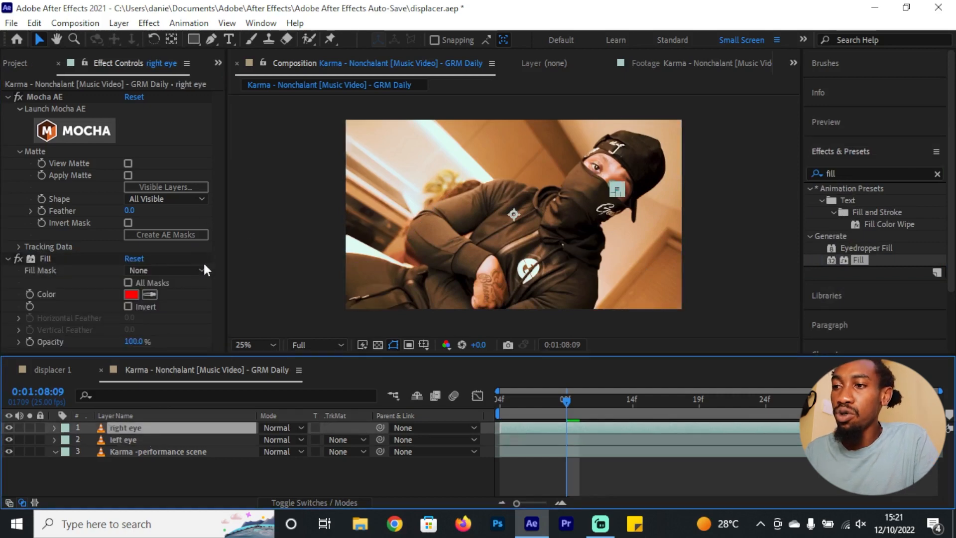
{"action": "left_click", "coordinate": [527, 468]}
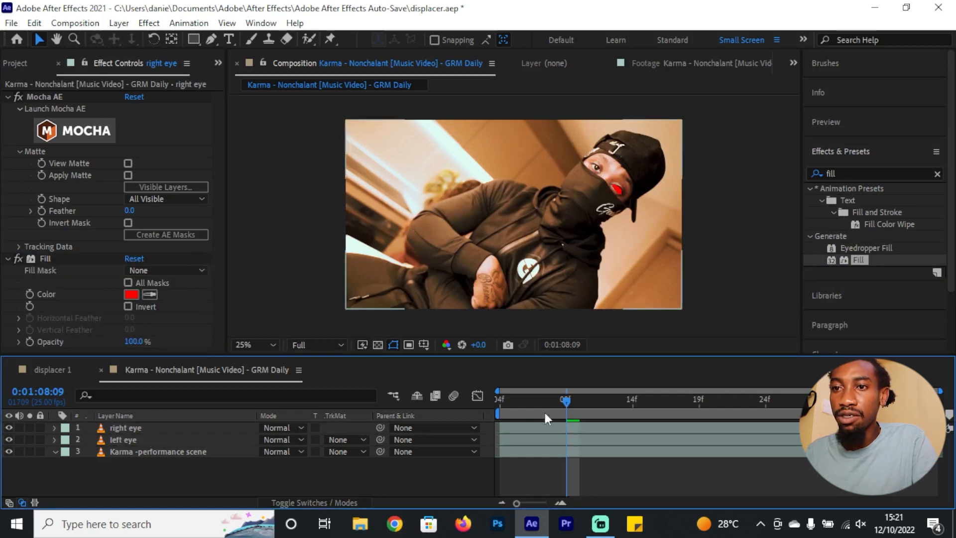
Set the right eye layer's Fill color to yellow ECF408 and scrub the timeline to check the colored eye.
{"action": "left_click", "coordinate": [128, 295]}
{"action": "left_click", "coordinate": [227, 223]}
{"action": "mouse_move", "coordinate": [253, 256]}
{"action": "left_mouse_down"}
{"action": "mouse_move", "coordinate": [252, 240]}
{"action": "mouse_move", "coordinate": [259, 380]}
{"action": "mouse_move", "coordinate": [262, 364]}
{"action": "left_mouse_up"}
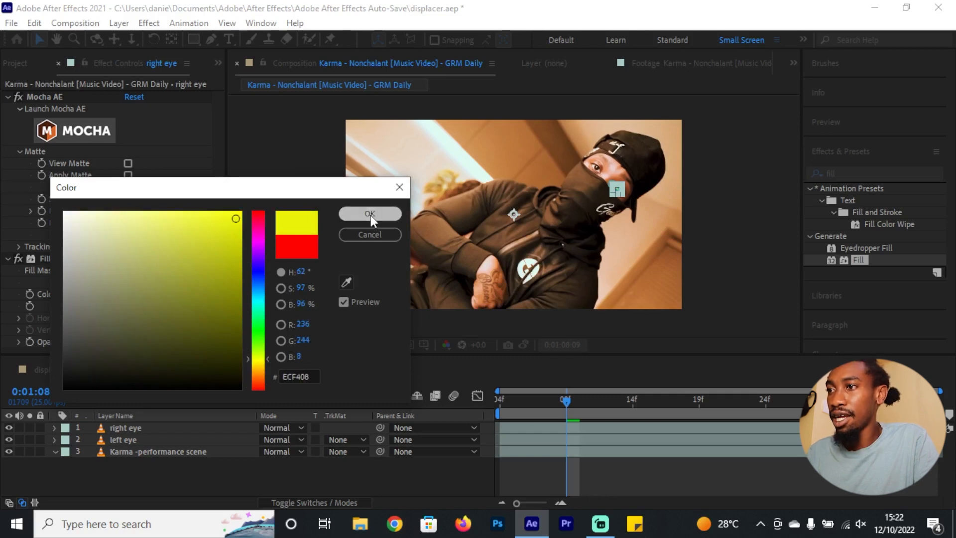
{"action": "left_click", "coordinate": [370, 214]}
{"action": "left_click", "coordinate": [660, 470]}
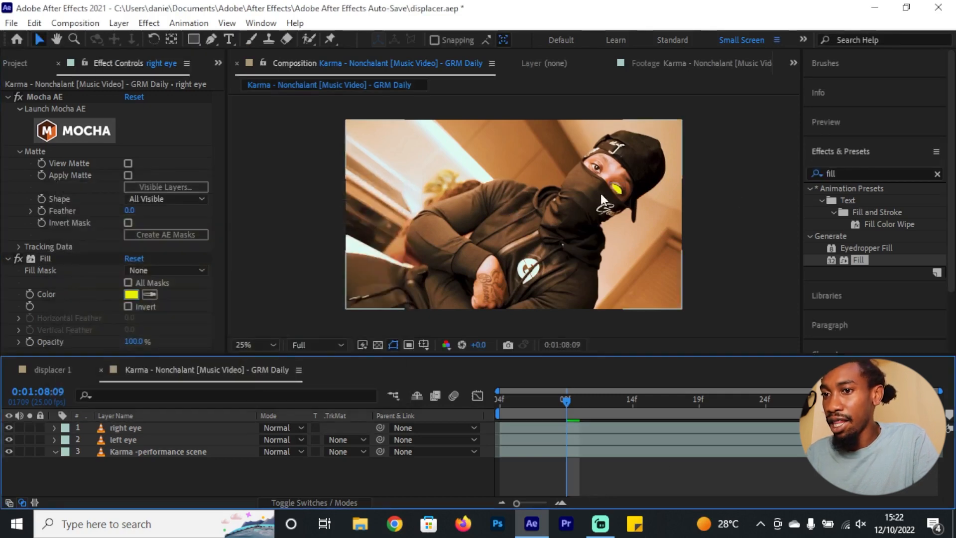
{"action": "left_click_drag", "start_coordinate": [571, 405], "coordinate": [704, 407]}
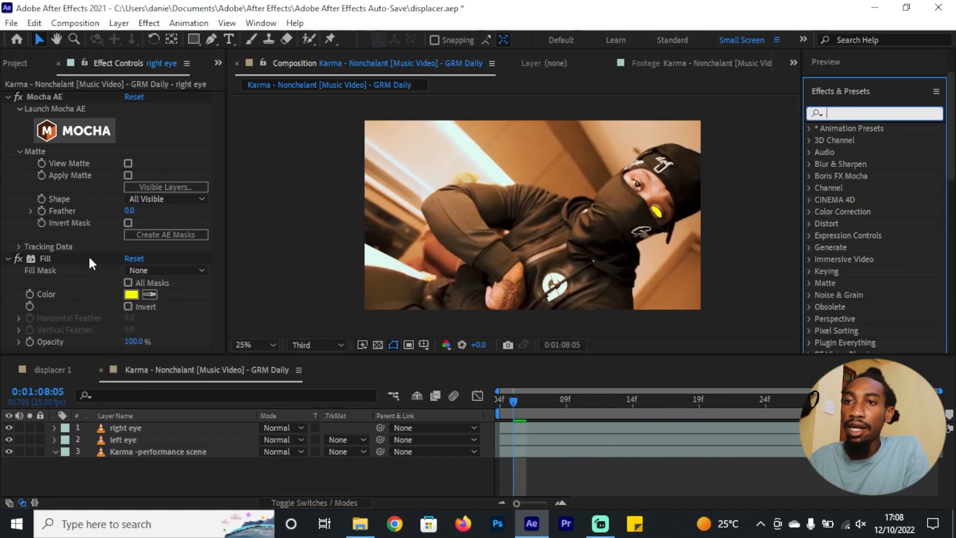
Search the effects for "glow" and apply uni.Glow to the right eye layer at 0:01:08:05.
{"action": "left_click", "coordinate": [58, 257]}
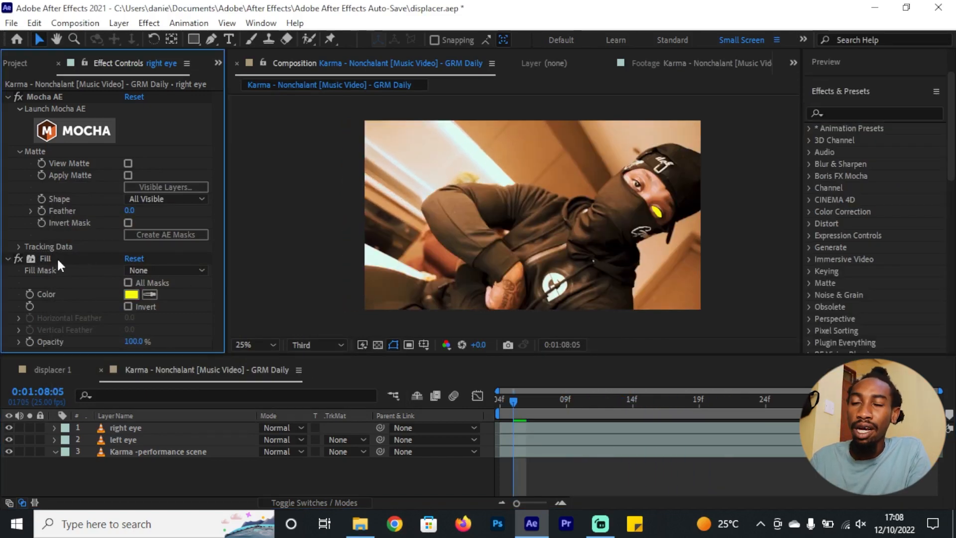
{"action": "left_click", "coordinate": [859, 115]}
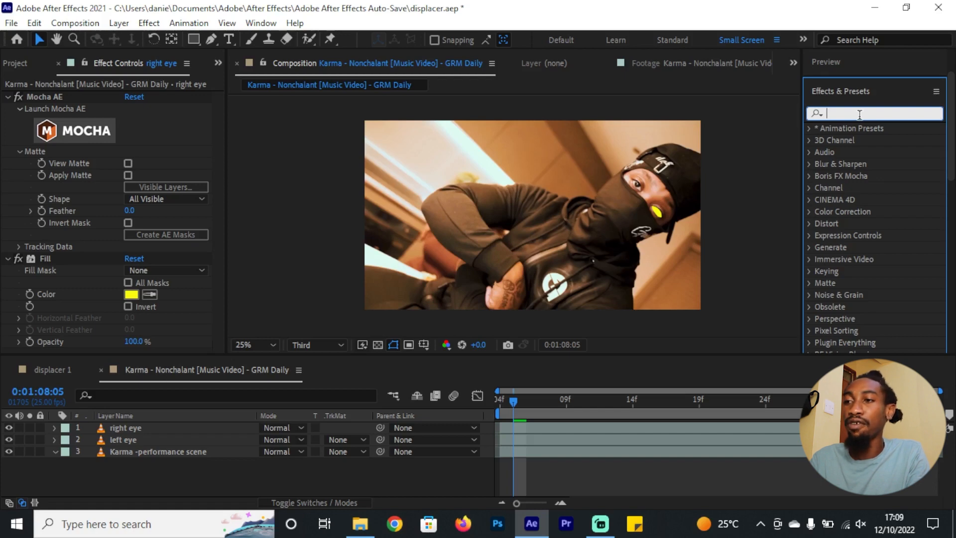
{"action": "left_click_drag", "start_coordinate": [513, 404], "coordinate": [503, 406]}
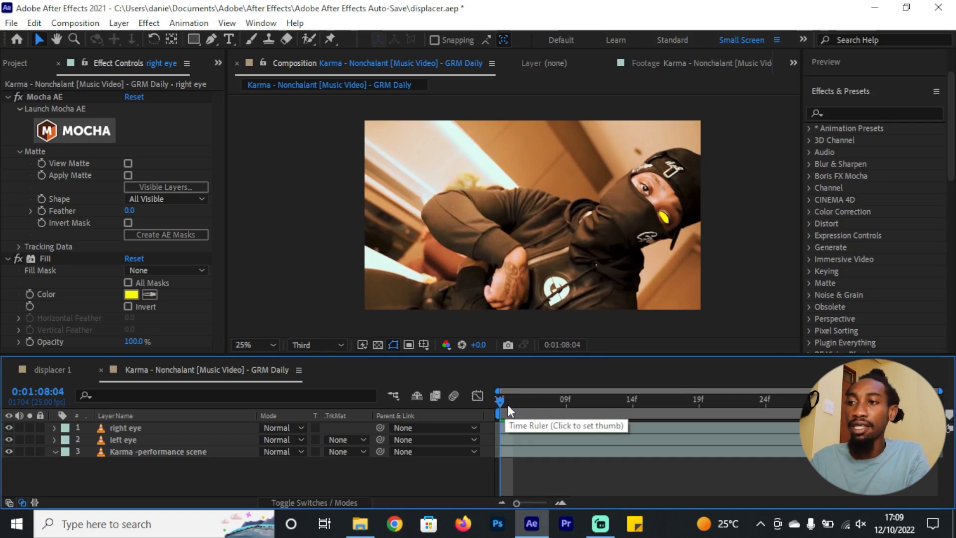
{"action": "left_click_drag", "start_coordinate": [507, 404], "coordinate": [514, 408]}
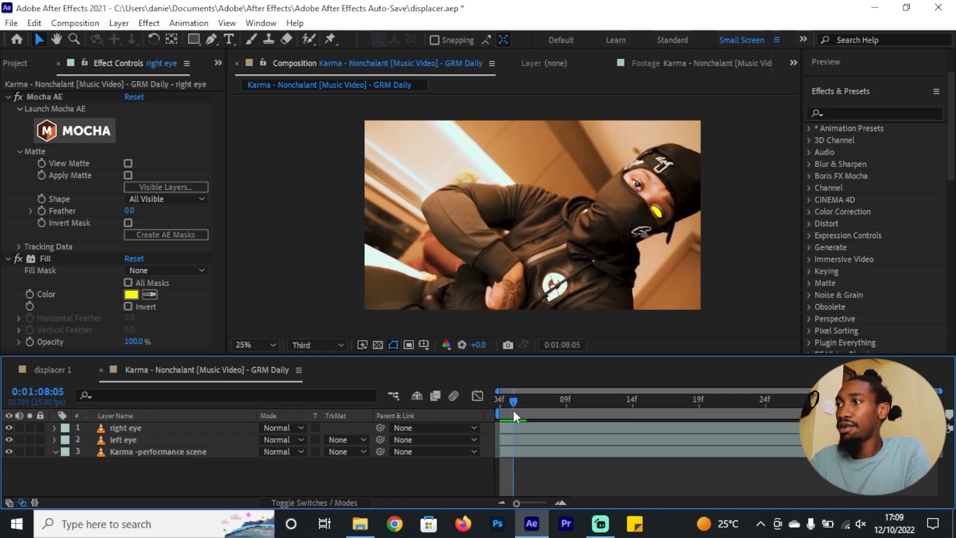
{"action": "left_click", "coordinate": [919, 112]}
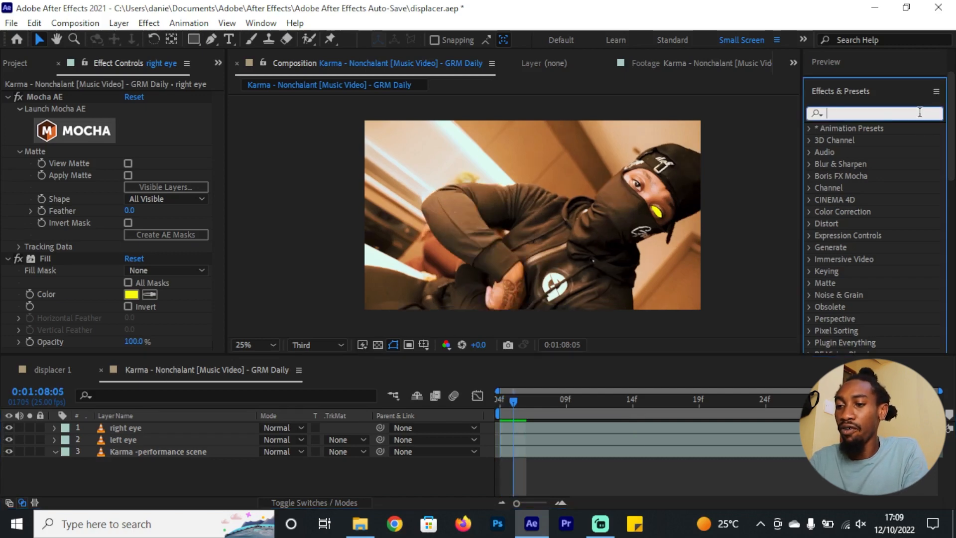
{"action": "type", "text": "glow"}
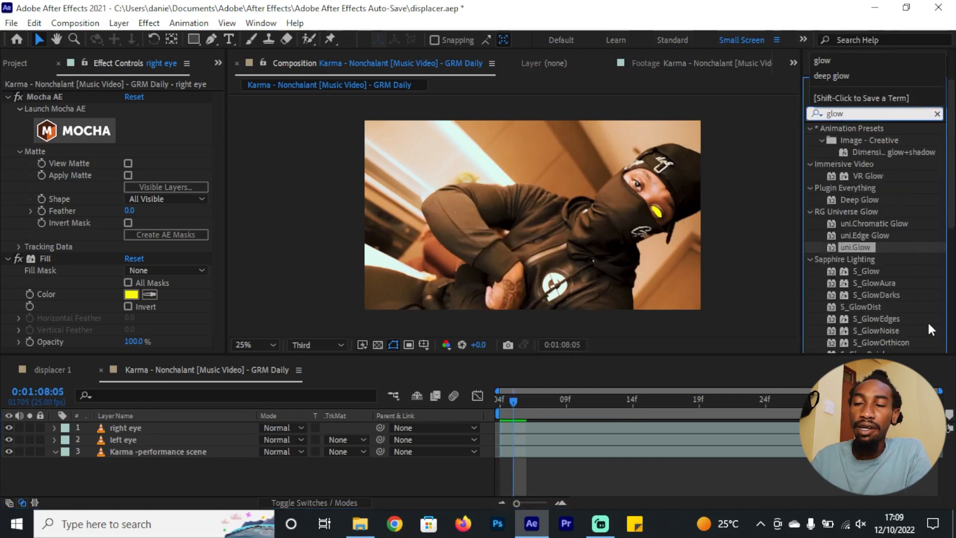
{"action": "left_click_drag", "start_coordinate": [865, 247], "coordinate": [90, 283]}
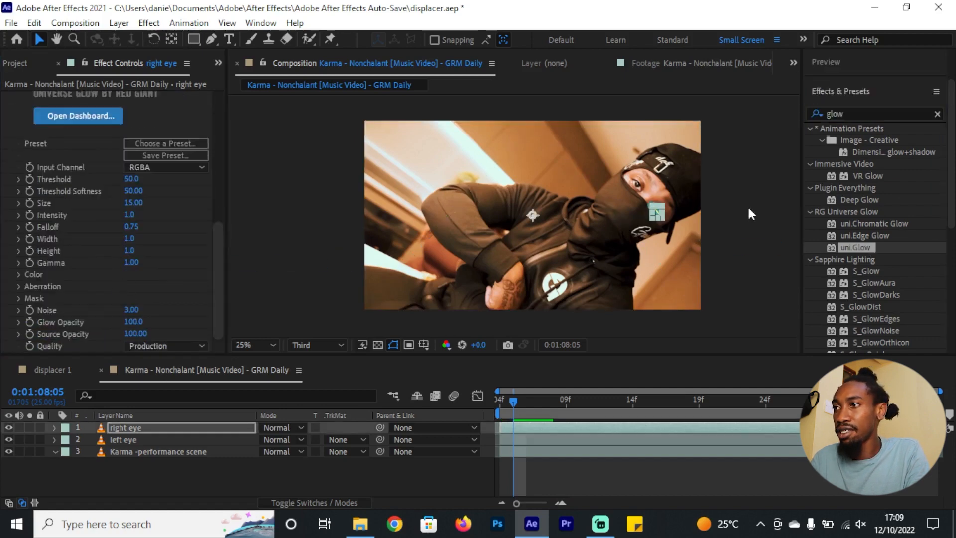
Set the uni.Glow Size on the right eye layer to 20.70.
{"action": "scroll", "coordinate": [711, 206], "scroll_direction": "up", "scroll_amount": 2}
{"action": "scroll", "coordinate": [127, 219], "scroll_direction": "up", "scroll_amount": 3}
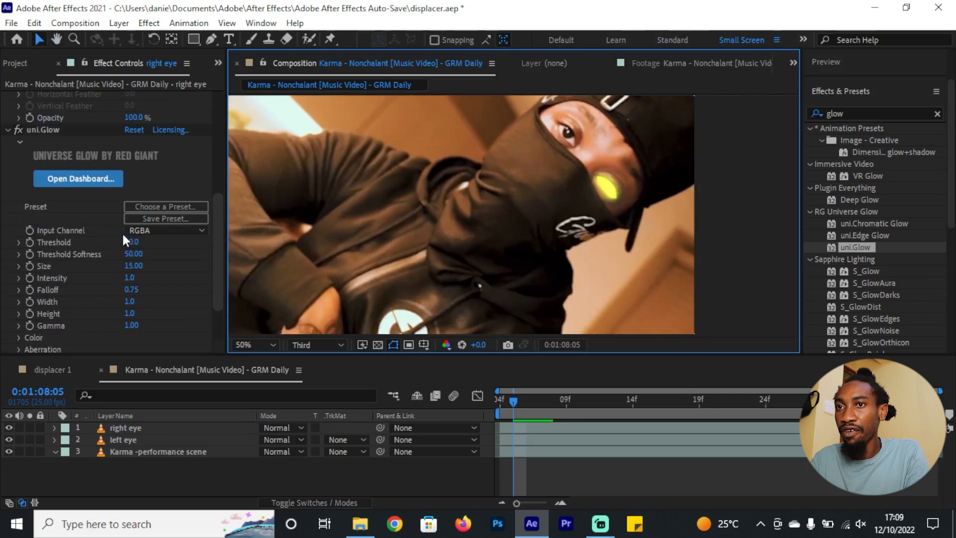
{"action": "left_click", "coordinate": [19, 131]}
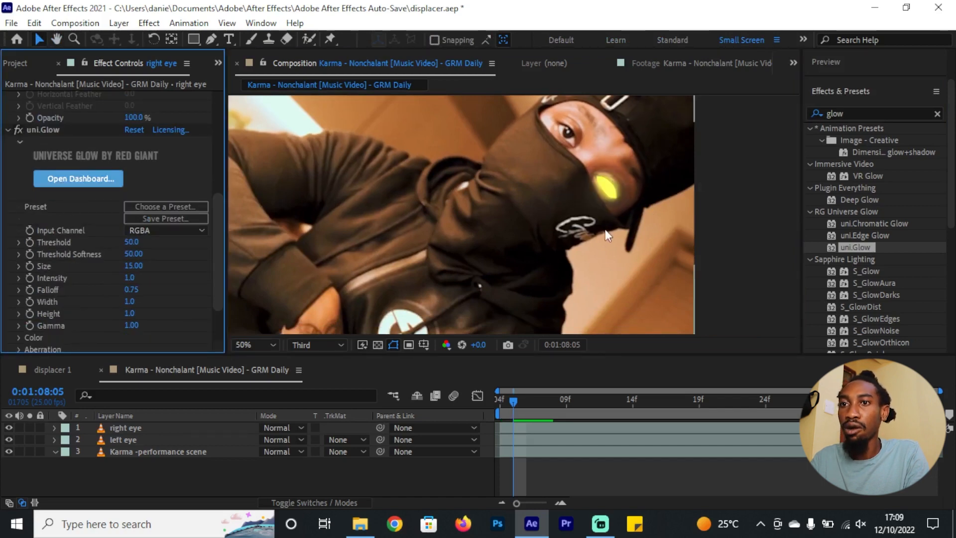
{"action": "scroll", "coordinate": [101, 239], "scroll_direction": "down", "scroll_amount": 2}
{"action": "left_click", "coordinate": [18, 228]}
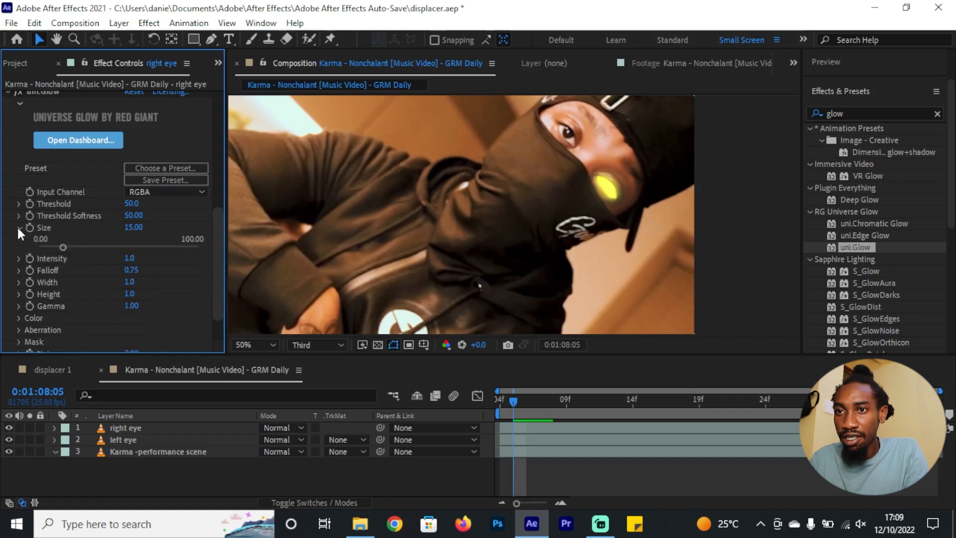
{"action": "mouse_move", "coordinate": [64, 246]}
{"action": "left_mouse_down"}
{"action": "mouse_move", "coordinate": [73, 246]}
{"action": "mouse_move", "coordinate": [49, 244]}
{"action": "mouse_move", "coordinate": [59, 246]}
{"action": "left_mouse_up"}
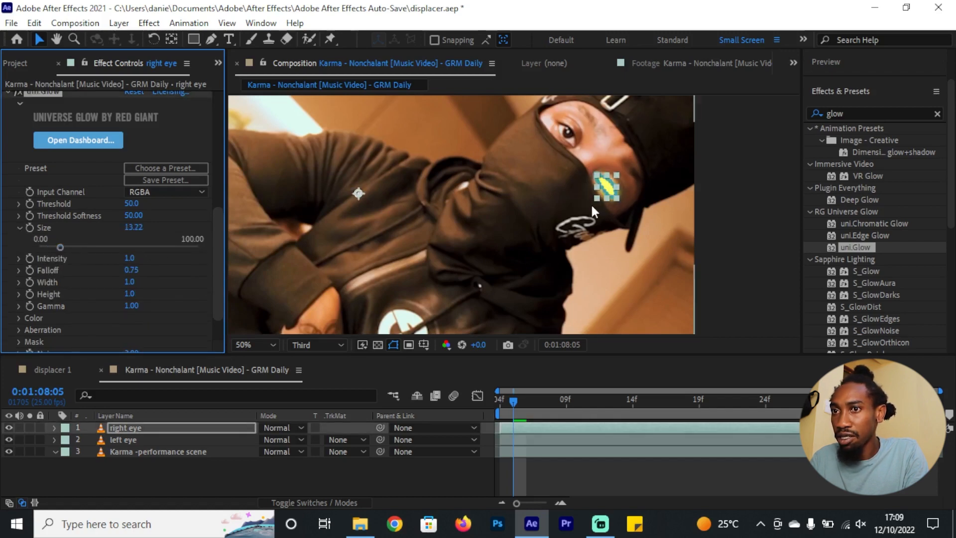
{"action": "left_click_drag", "start_coordinate": [61, 245], "coordinate": [67, 247]}
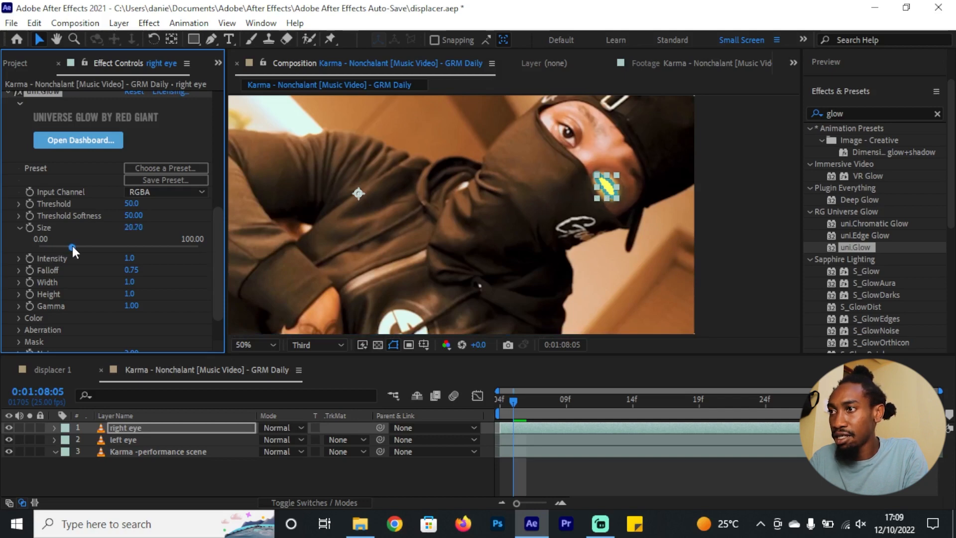
{"action": "left_click", "coordinate": [755, 210]}
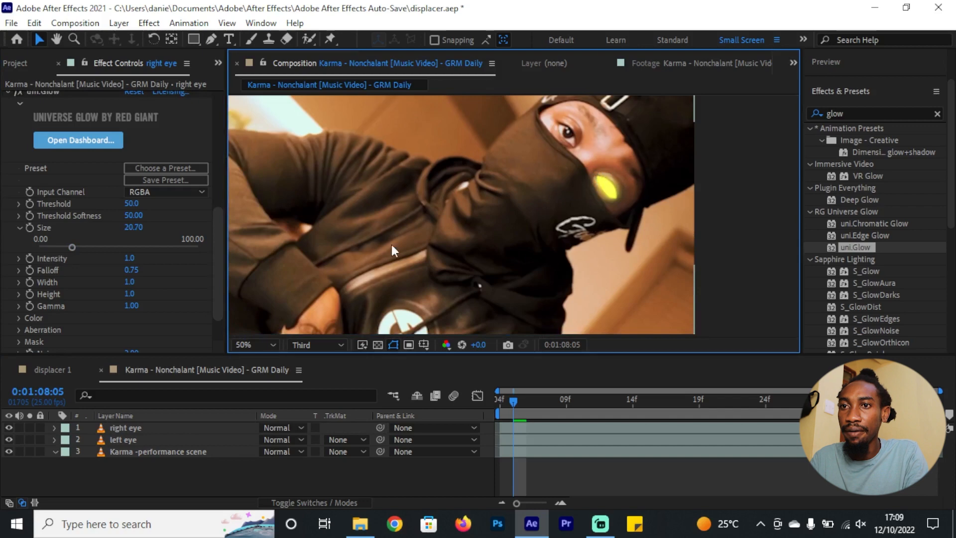
Set the uni.Glow Gamma on the right eye layer to 1.38.
{"action": "scroll", "coordinate": [156, 295], "scroll_direction": "down", "scroll_amount": 2}
{"action": "left_click", "coordinate": [18, 274]}
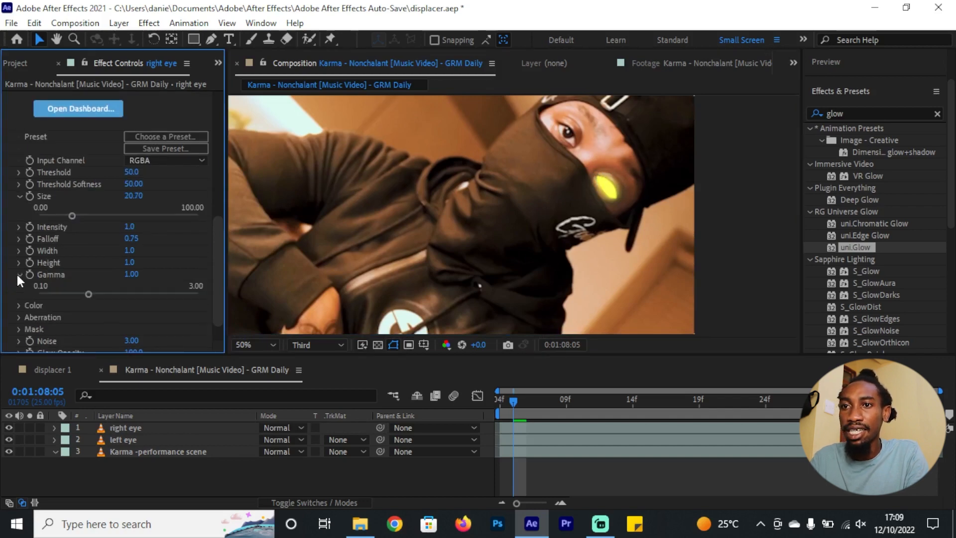
{"action": "mouse_move", "coordinate": [86, 293]}
{"action": "left_mouse_down"}
{"action": "mouse_move", "coordinate": [109, 290]}
{"action": "mouse_move", "coordinate": [85, 293]}
{"action": "left_mouse_up"}
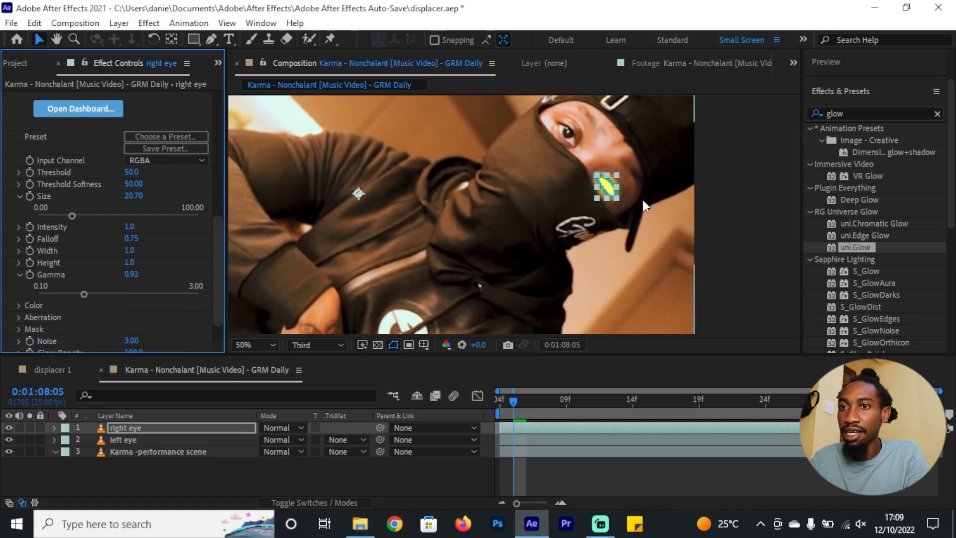
{"action": "left_click_drag", "start_coordinate": [82, 293], "coordinate": [97, 293]}
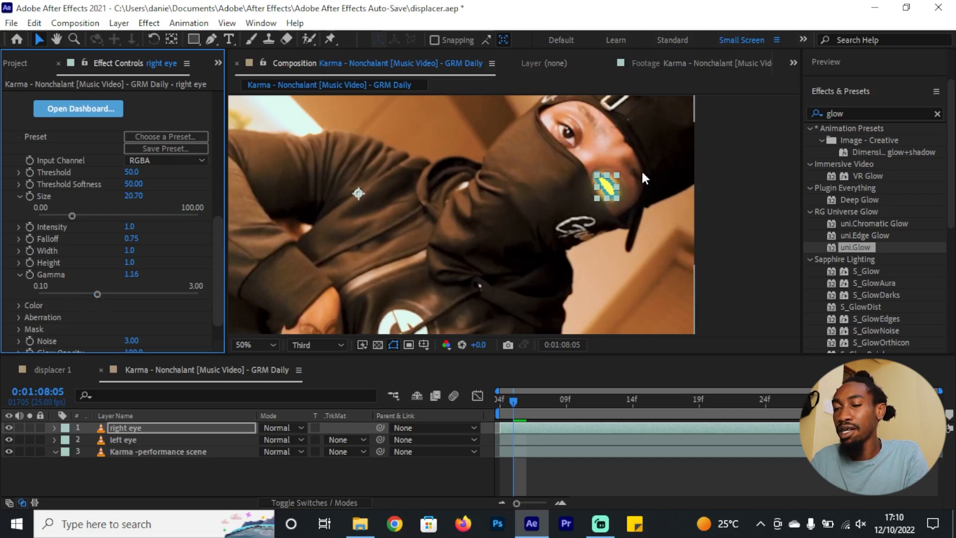
{"action": "left_click_drag", "start_coordinate": [97, 293], "coordinate": [105, 293]}
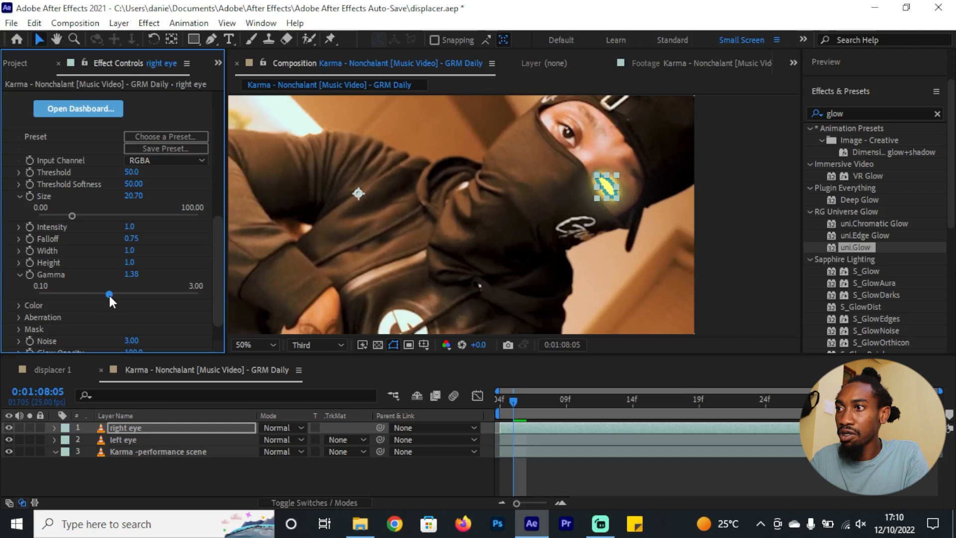
{"action": "left_click", "coordinate": [724, 197]}
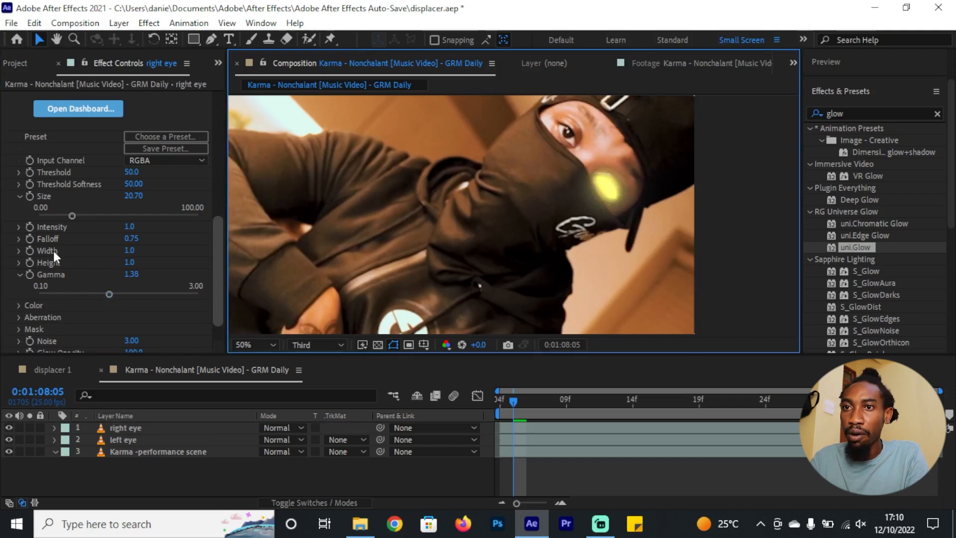
Set the uni.Glow Falloff on the right eye layer to 0.86, then check the glow on the whole frame.
{"action": "left_click", "coordinate": [17, 243]}
{"action": "left_click", "coordinate": [18, 239]}
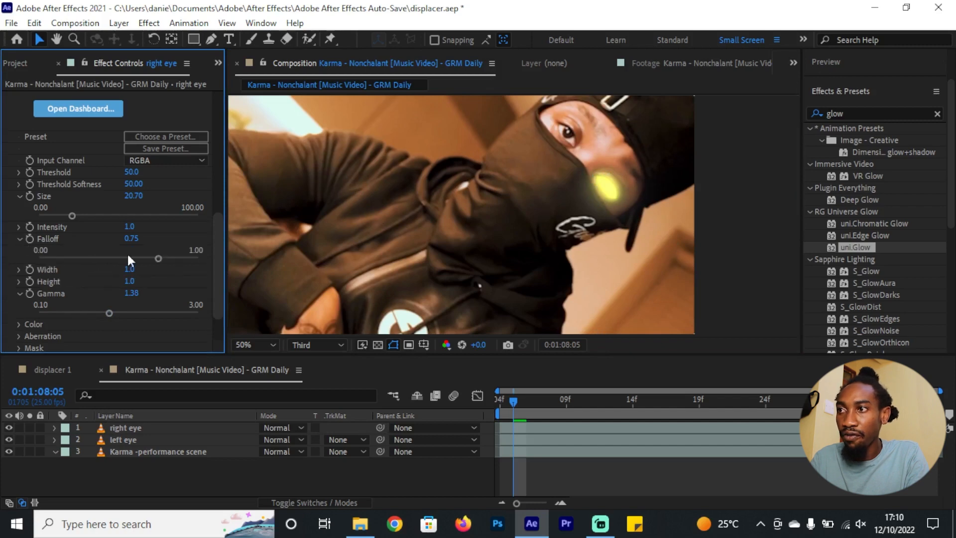
{"action": "mouse_move", "coordinate": [158, 259]}
{"action": "left_mouse_down"}
{"action": "mouse_move", "coordinate": [204, 253]}
{"action": "mouse_move", "coordinate": [166, 257]}
{"action": "left_mouse_up"}
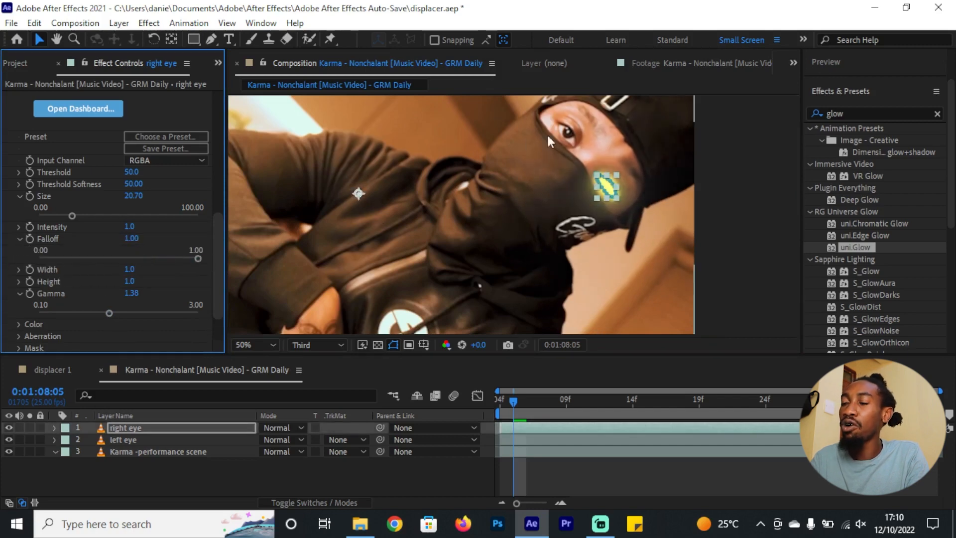
{"action": "left_click_drag", "start_coordinate": [191, 257], "coordinate": [69, 255]}
{"action": "left_click_drag", "start_coordinate": [101, 264], "coordinate": [115, 264]}
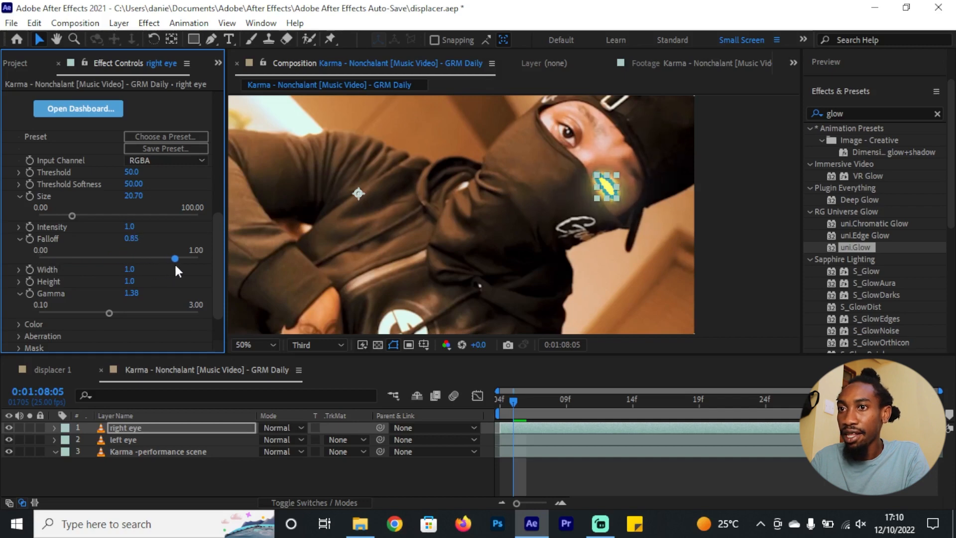
{"action": "left_click", "coordinate": [19, 237]}
{"action": "scroll", "coordinate": [563, 228], "scroll_direction": "down", "scroll_amount": 3}
{"action": "scroll", "coordinate": [563, 229], "scroll_direction": "up", "scroll_amount": 1}
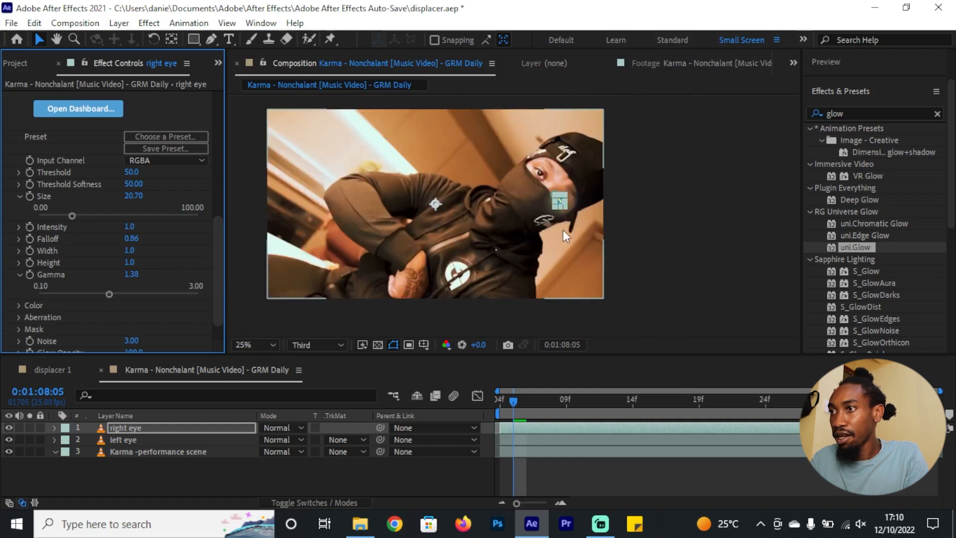
{"action": "left_click", "coordinate": [669, 179]}
{"action": "left_click_drag", "start_coordinate": [402, 182], "coordinate": [426, 186]}
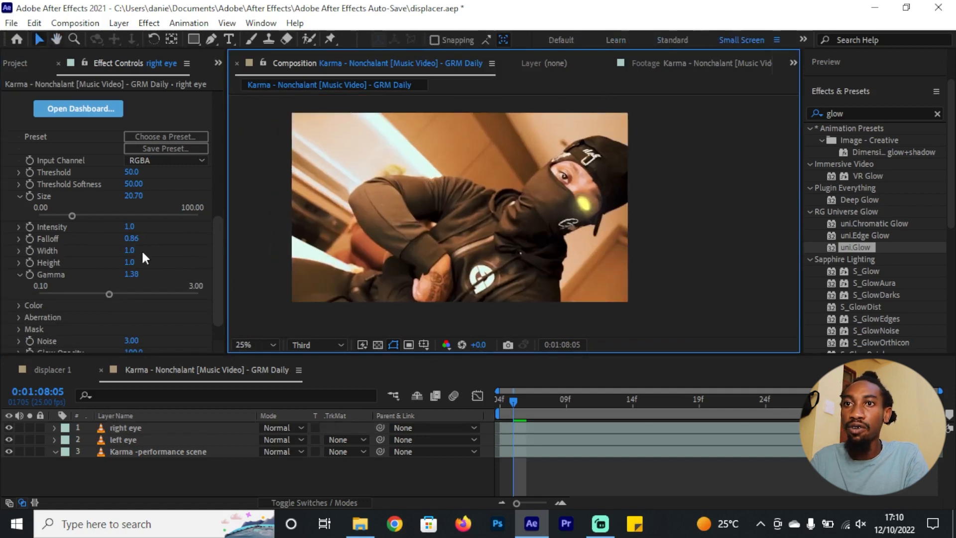
Copy the Fill and uni.Glow effects from the right eye layer to the left eye layer and return to 0:01:08:04.
{"action": "scroll", "coordinate": [26, 181], "scroll_direction": "up", "scroll_amount": 8}
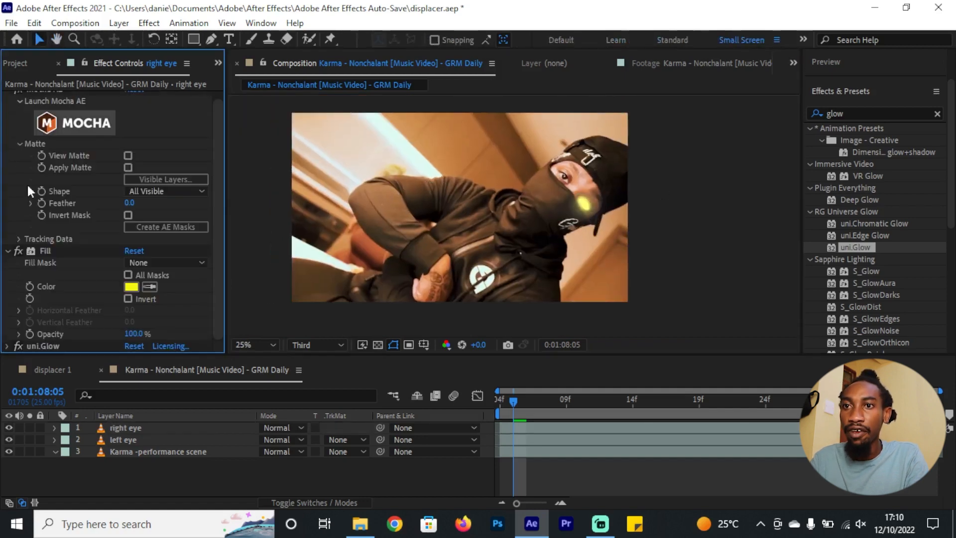
{"action": "left_click", "coordinate": [8, 248]}
{"action": "left_click", "coordinate": [48, 269]}
{"action": "left_click", "coordinate": [52, 258], "text": "shift"}
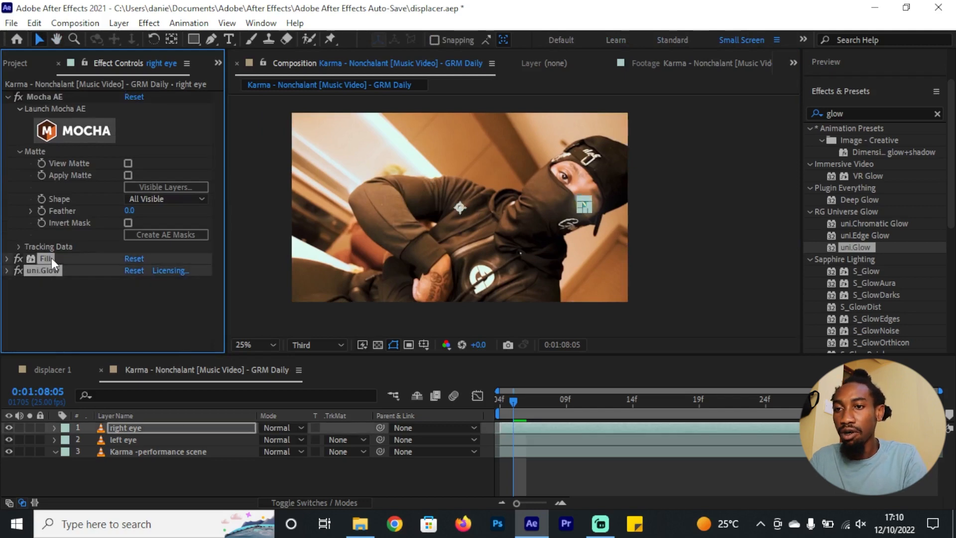
{"action": "left_click", "coordinate": [130, 440]}
{"action": "key", "text": "ctrl+v"}
{"action": "left_click", "coordinate": [682, 230]}
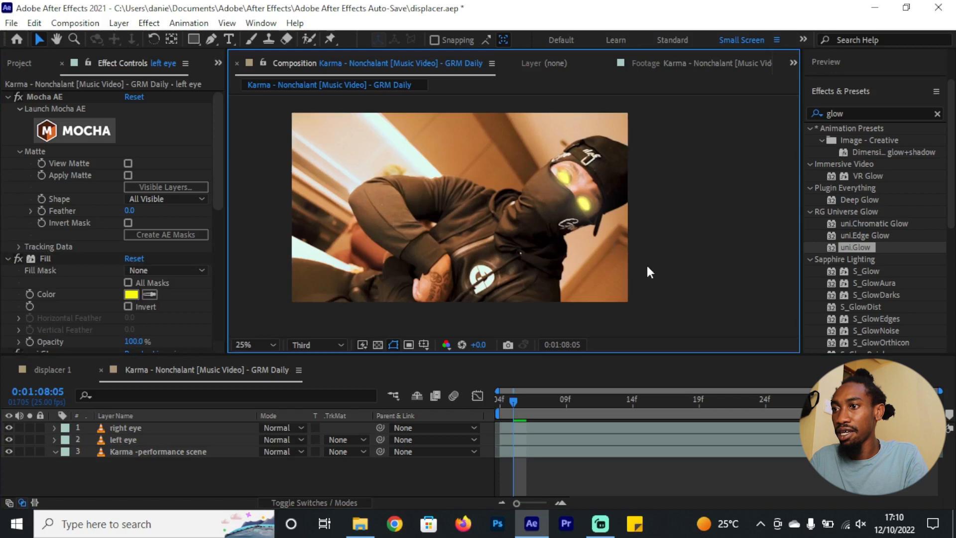
{"action": "left_click_drag", "start_coordinate": [513, 402], "coordinate": [476, 401]}
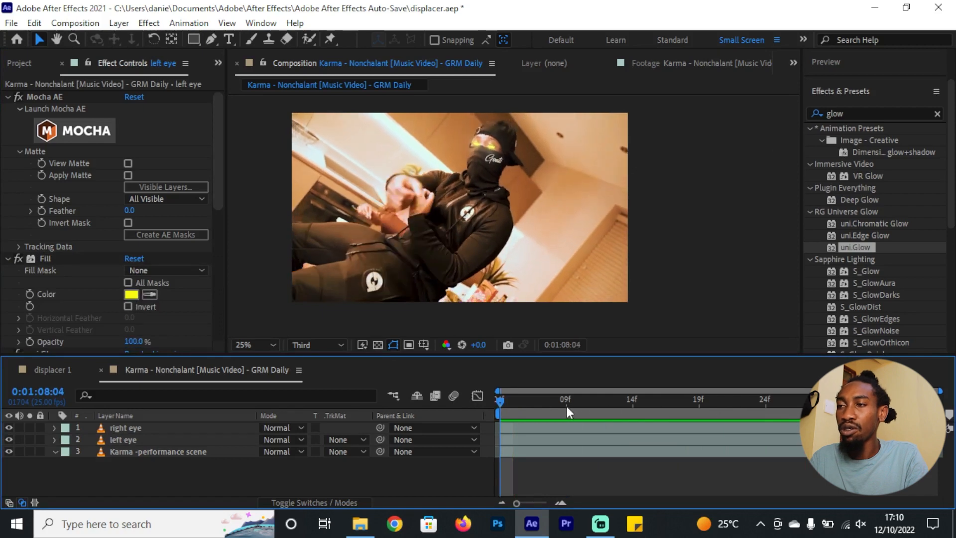
Set the left eye layer's Fill color to red FF1C1C and copy its hex code.
{"action": "left_click", "coordinate": [136, 295]}
{"action": "left_click_drag", "start_coordinate": [255, 234], "coordinate": [255, 202]}
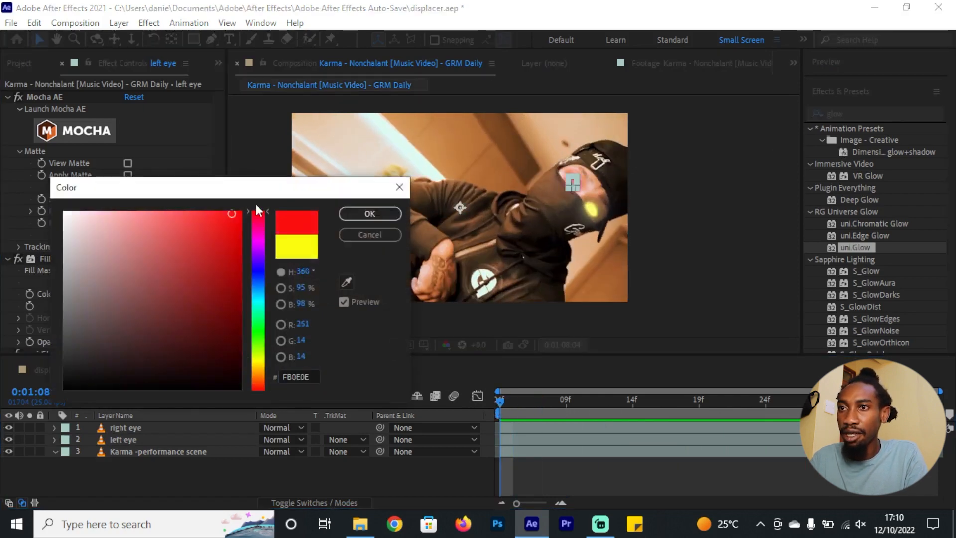
{"action": "left_click", "coordinate": [222, 212]}
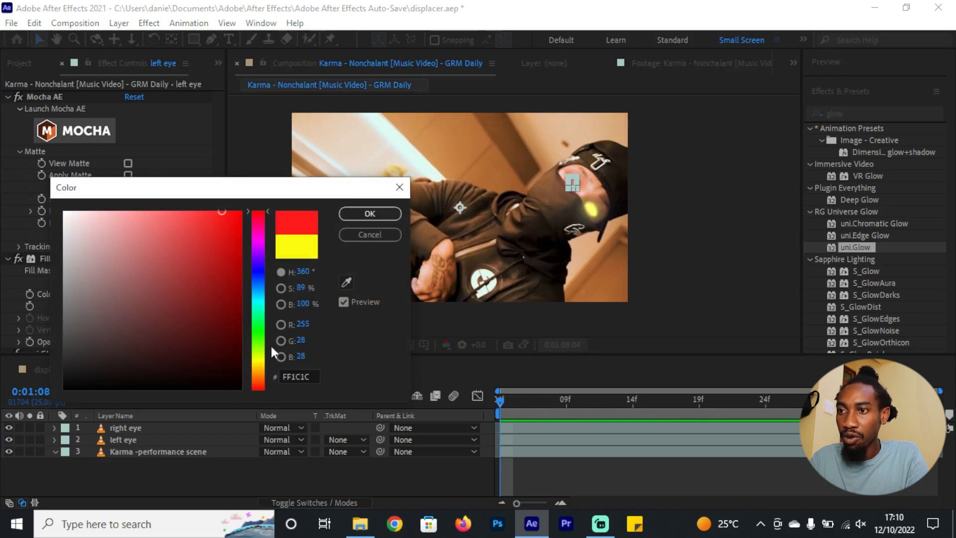
{"action": "left_click", "coordinate": [306, 374]}
{"action": "key", "text": "ctrl+c"}
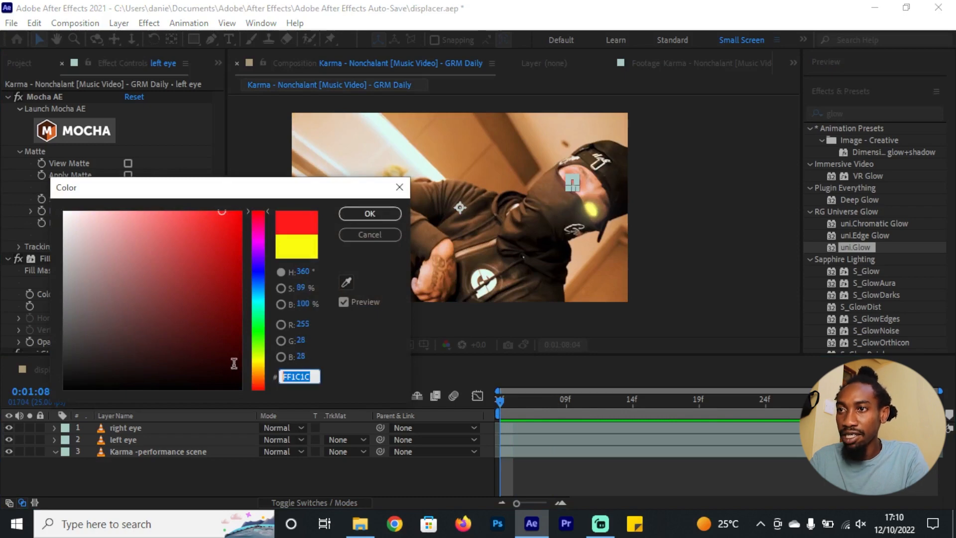
{"action": "left_click", "coordinate": [367, 216]}
Set the right eye layer's Fill color to the copied red FF1C1C.
{"action": "left_click", "coordinate": [196, 426]}
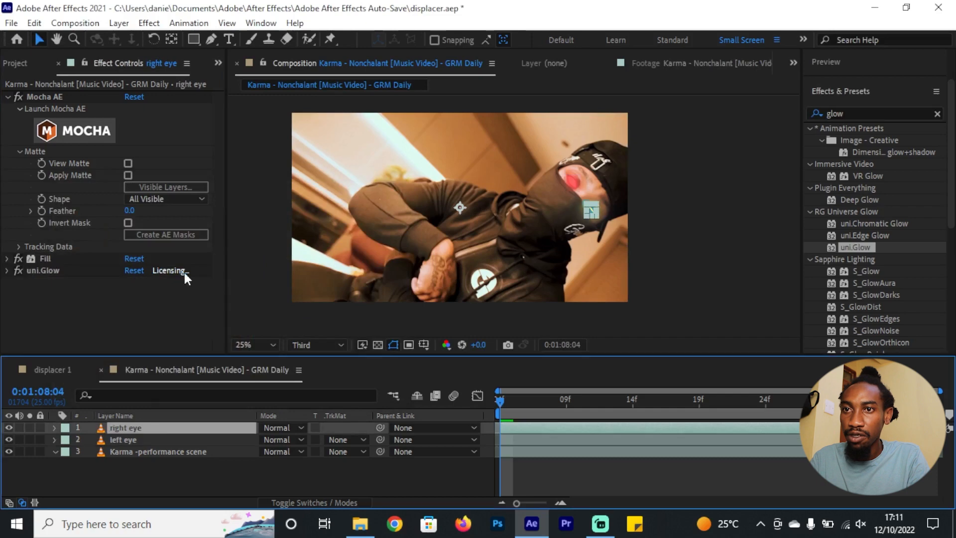
{"action": "left_click", "coordinate": [7, 259]}
{"action": "left_click", "coordinate": [128, 294]}
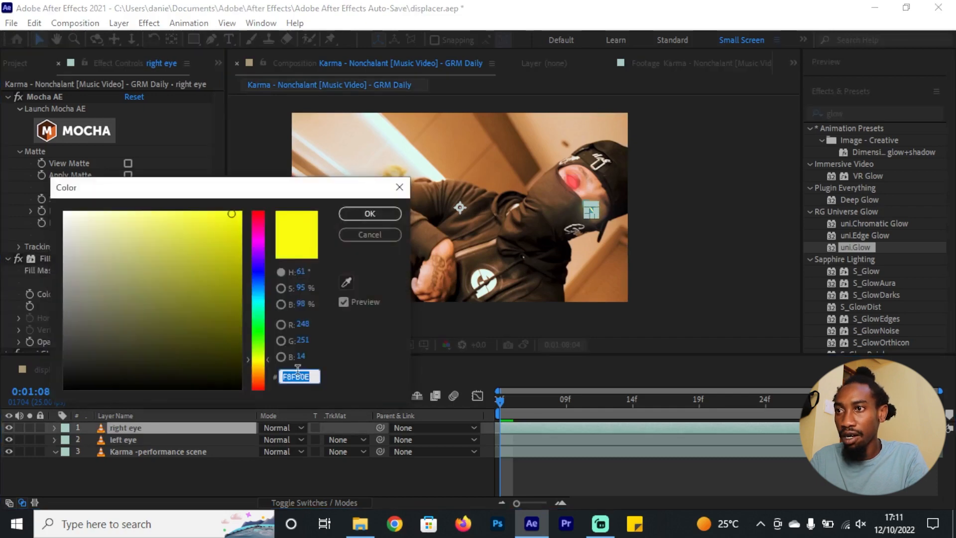
{"action": "key", "text": "ctrl+v"}
{"action": "left_click", "coordinate": [353, 215]}
{"action": "left_click", "coordinate": [635, 465]}
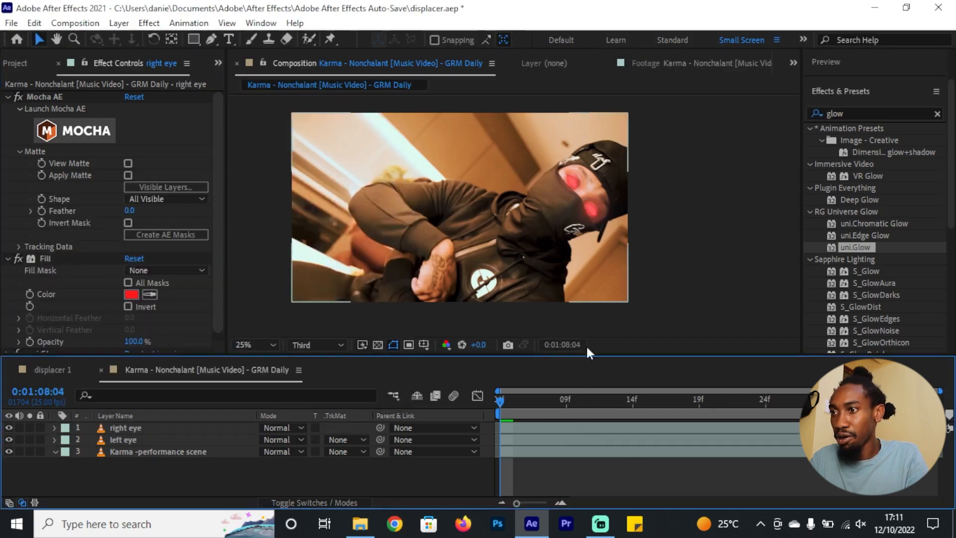
Play back the composition to check both glowing eyes, return to 0:01:08:04, and review the left eye layer's effects.
{"action": "key", "text": "space"}
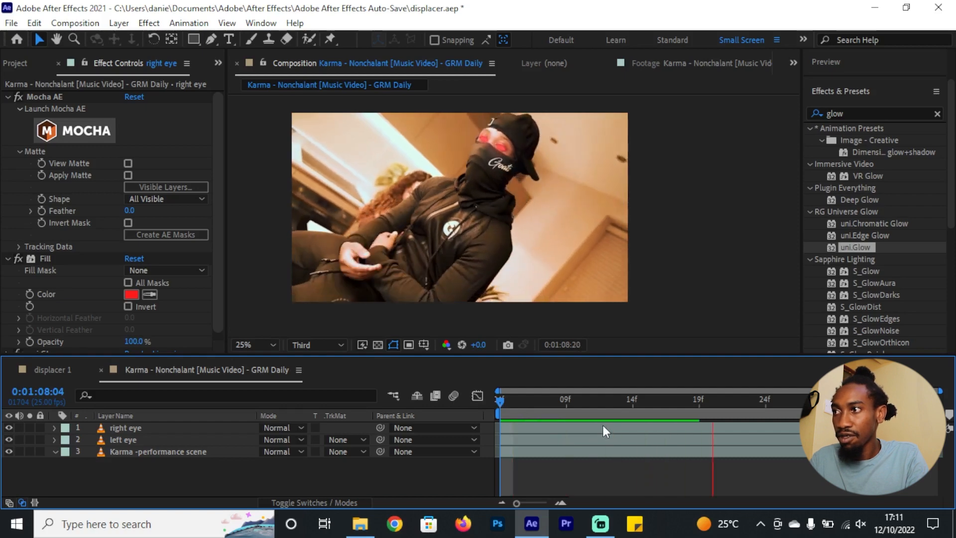
{"action": "mouse_move", "coordinate": [500, 401]}
{"action": "left_mouse_down"}
{"action": "mouse_move", "coordinate": [831, 404]}
{"action": "mouse_move", "coordinate": [492, 402]}
{"action": "left_mouse_up"}
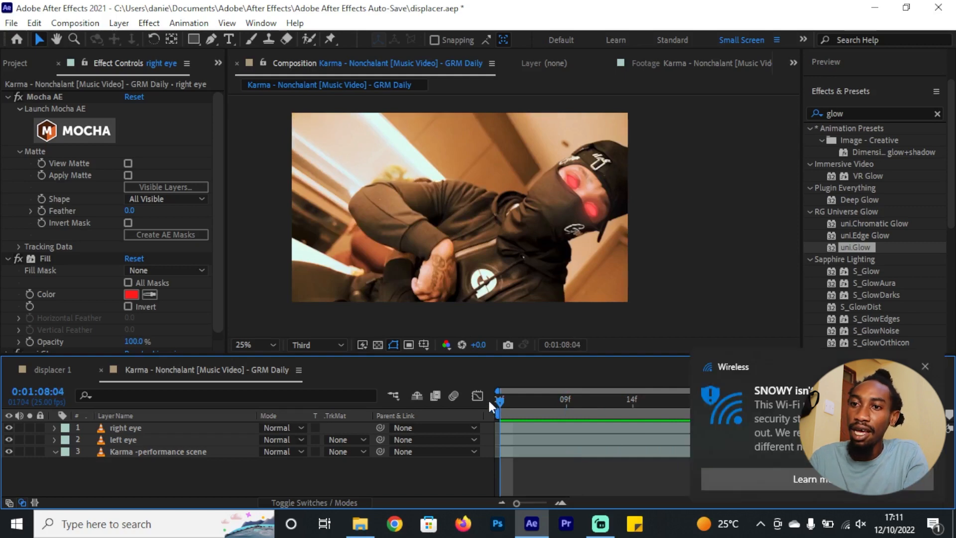
{"action": "left_click", "coordinate": [151, 438]}
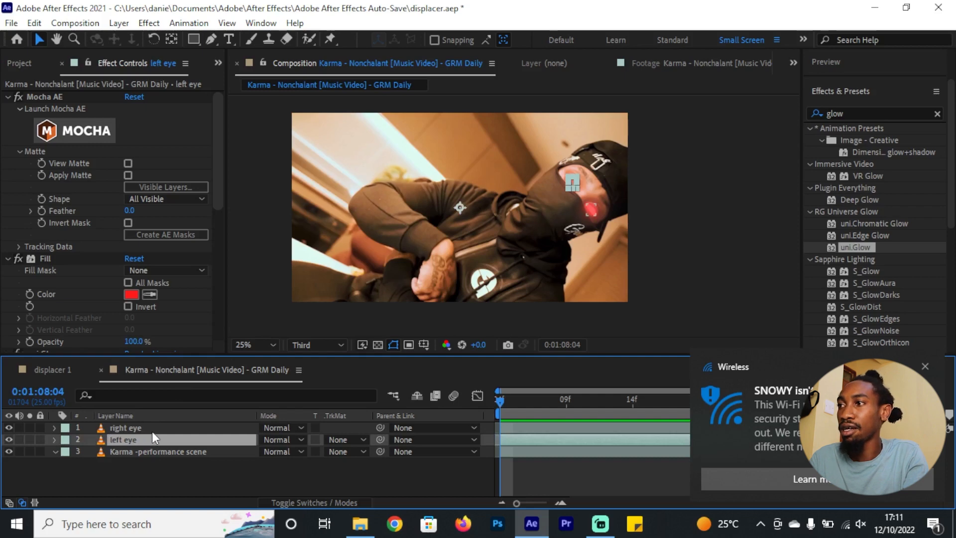
{"action": "scroll", "coordinate": [90, 302], "scroll_direction": "down", "scroll_amount": 3}
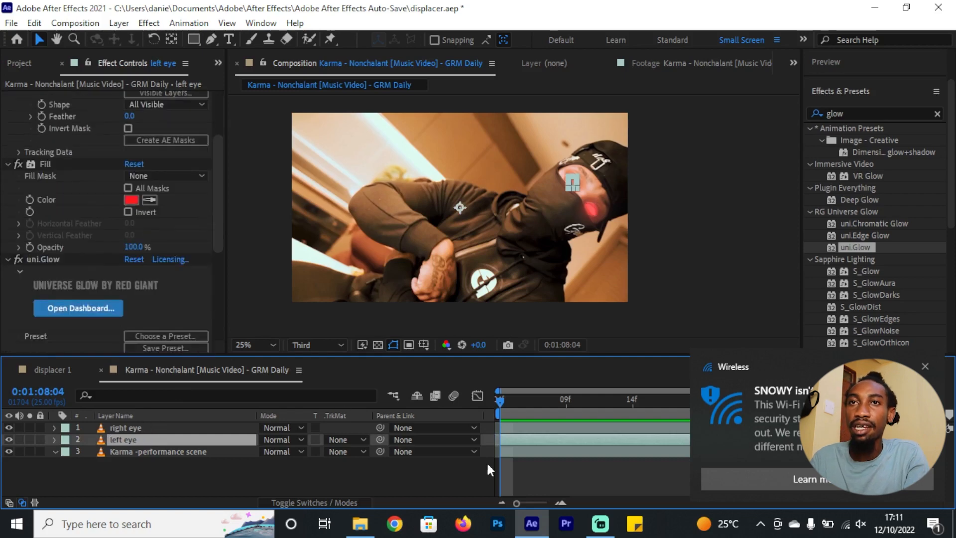